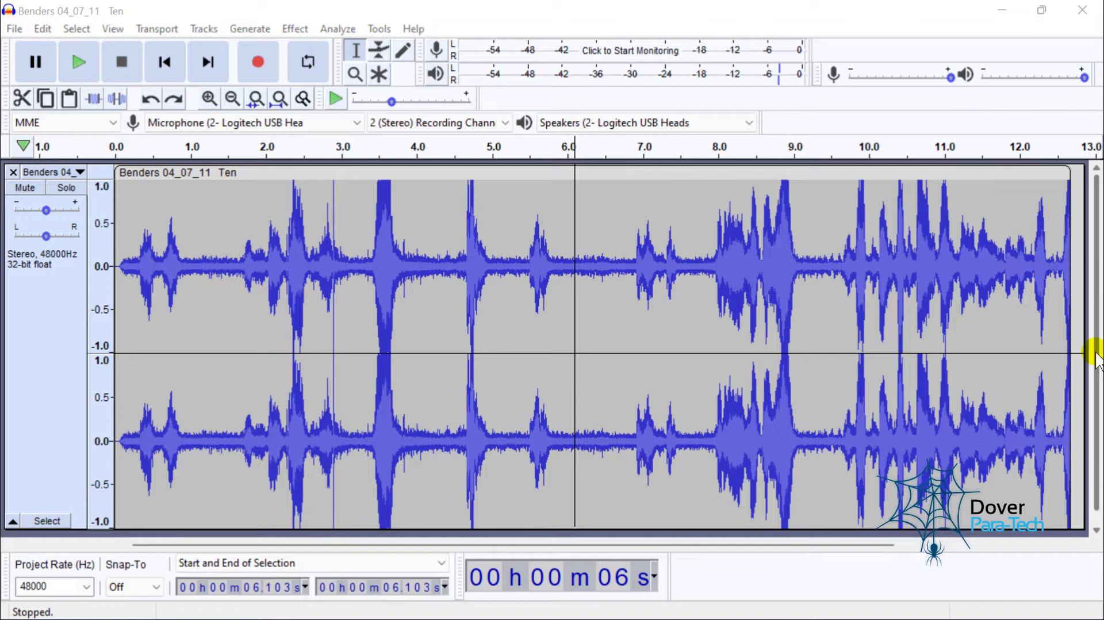
Step: Bring Soundbooth forward with raw.wav and enlarge its spectrogram under a smaller waveform
mouse_move(862, 615)
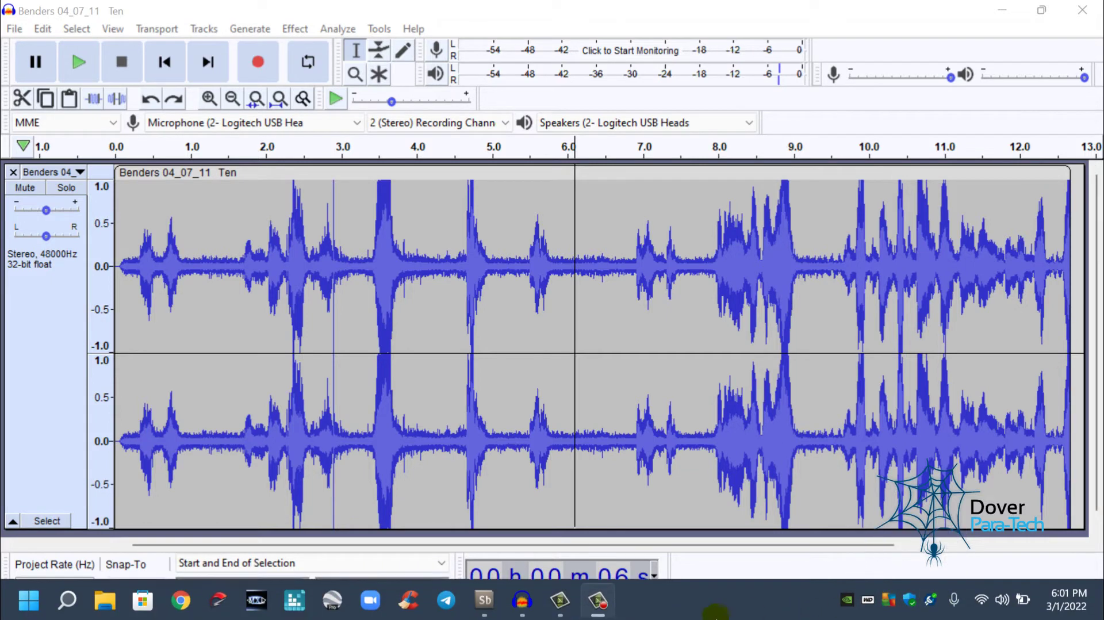
left_click(488, 609)
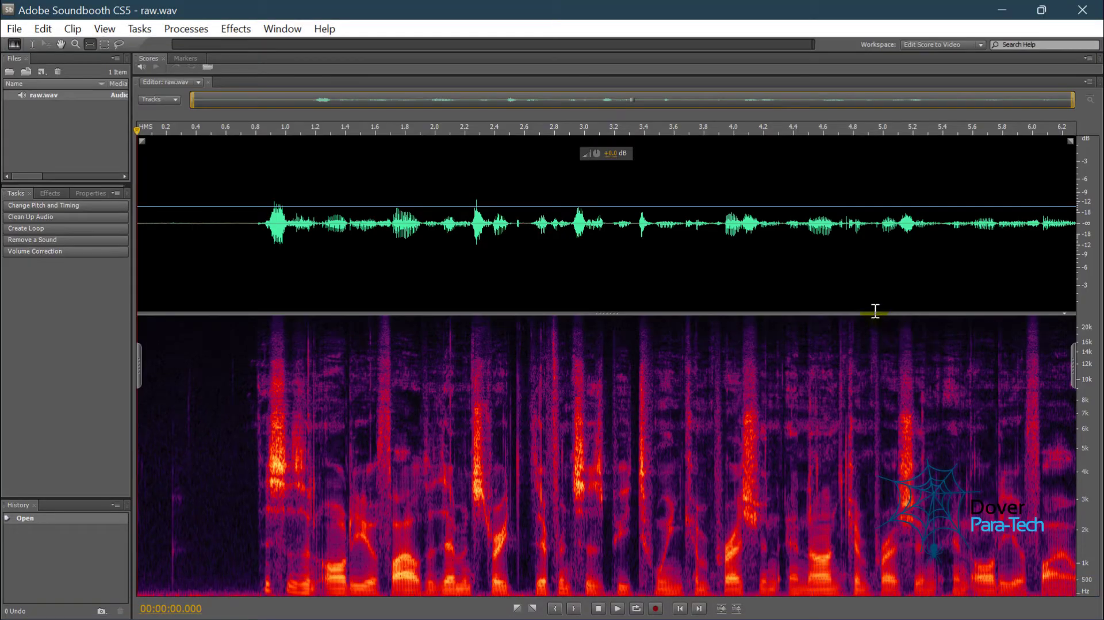
left_click_drag(868, 312, 865, 200)
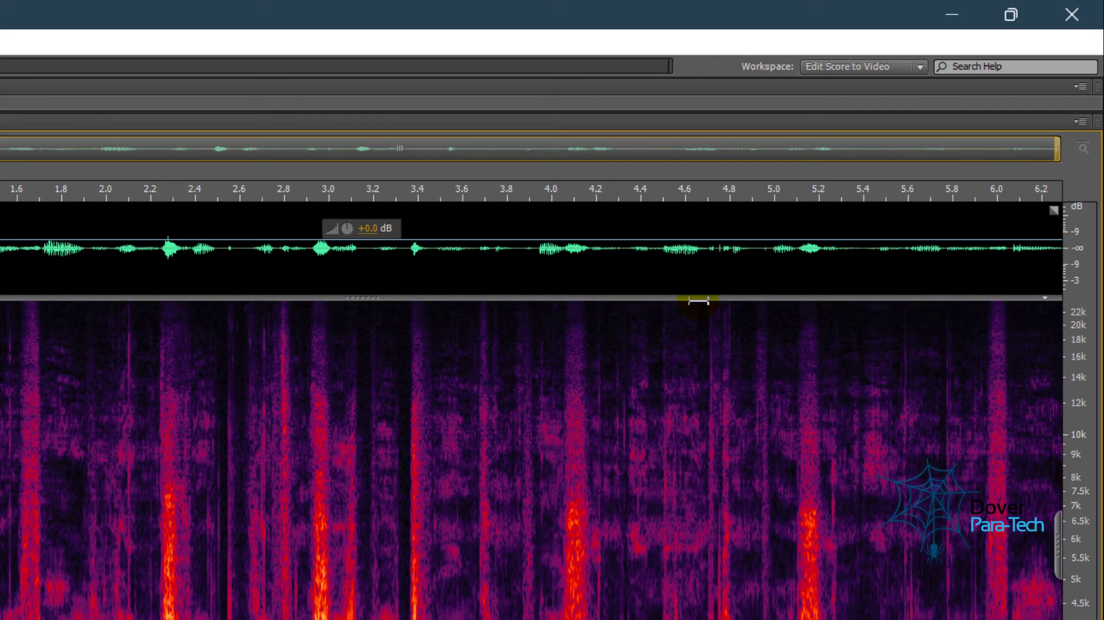
left_click_drag(699, 300, 680, 410)
key("Delete")
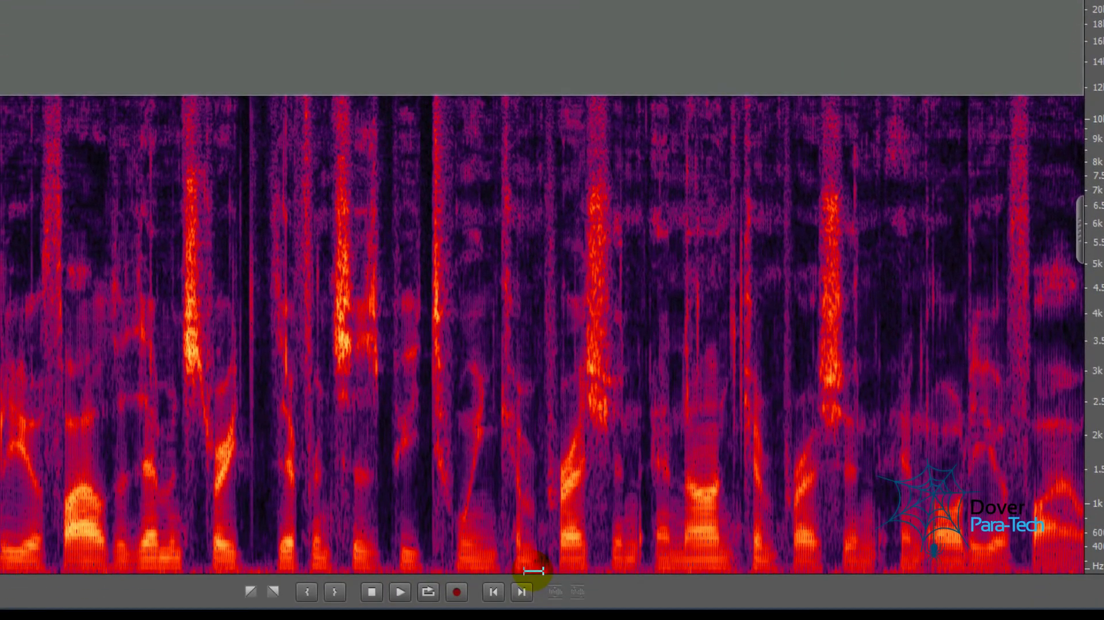
left_click_drag(530, 571, 540, 509)
key("Delete")
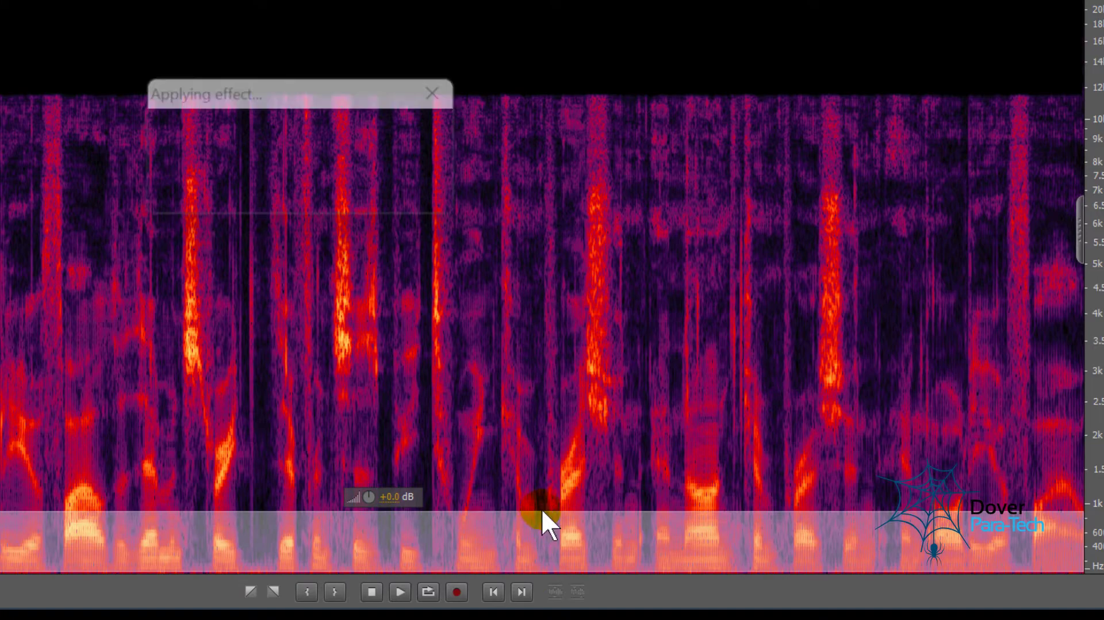
left_click(519, 439)
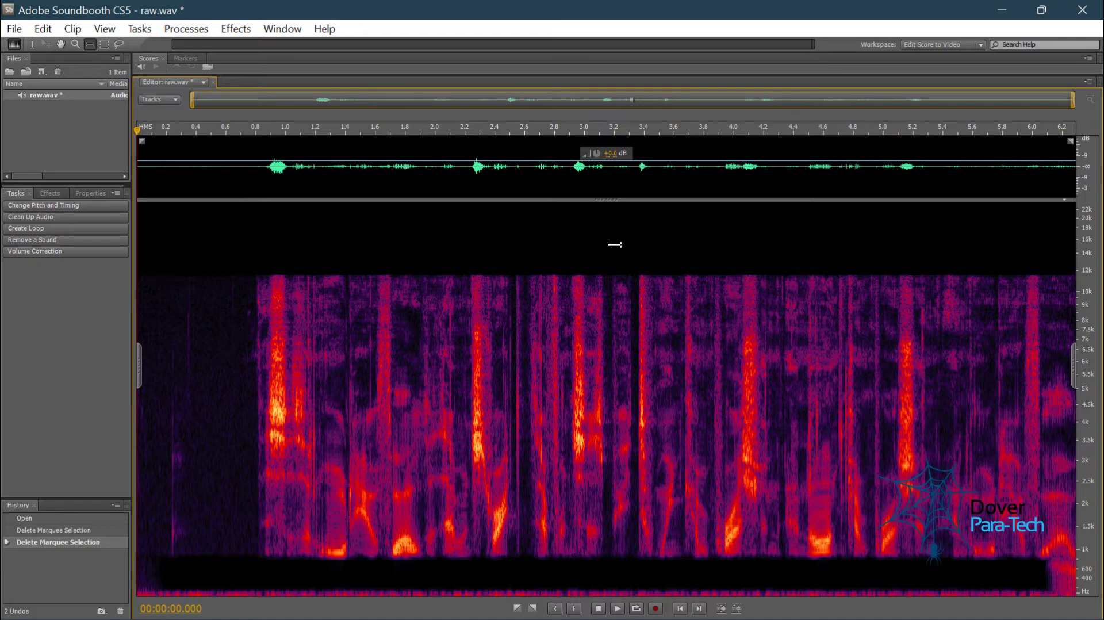
key("ctrl+z")
key("ctrl+z")
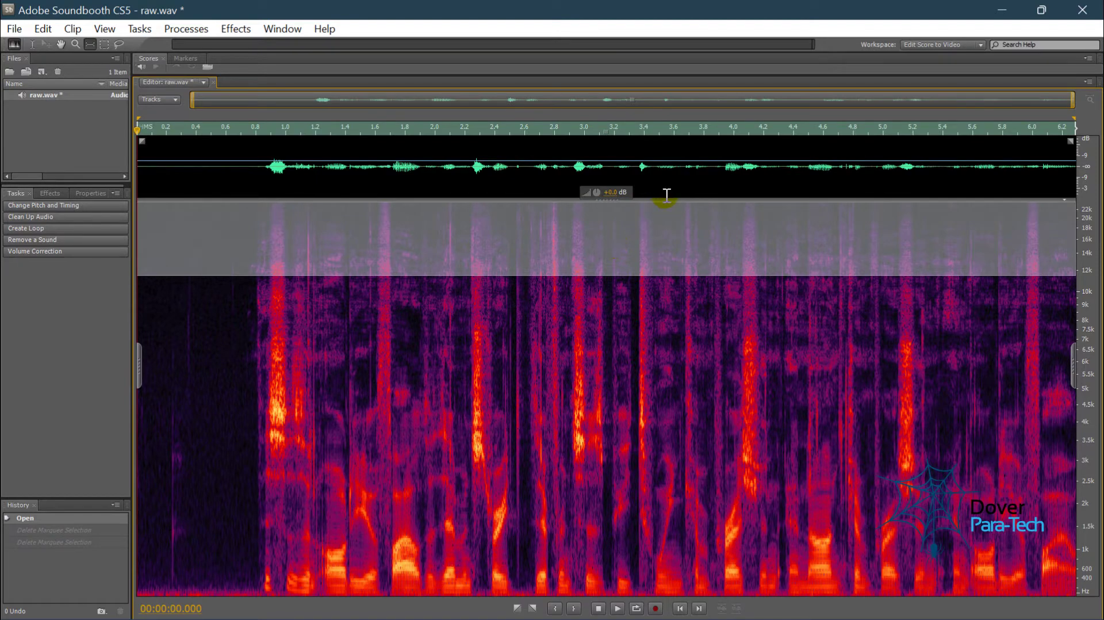
left_click(692, 227)
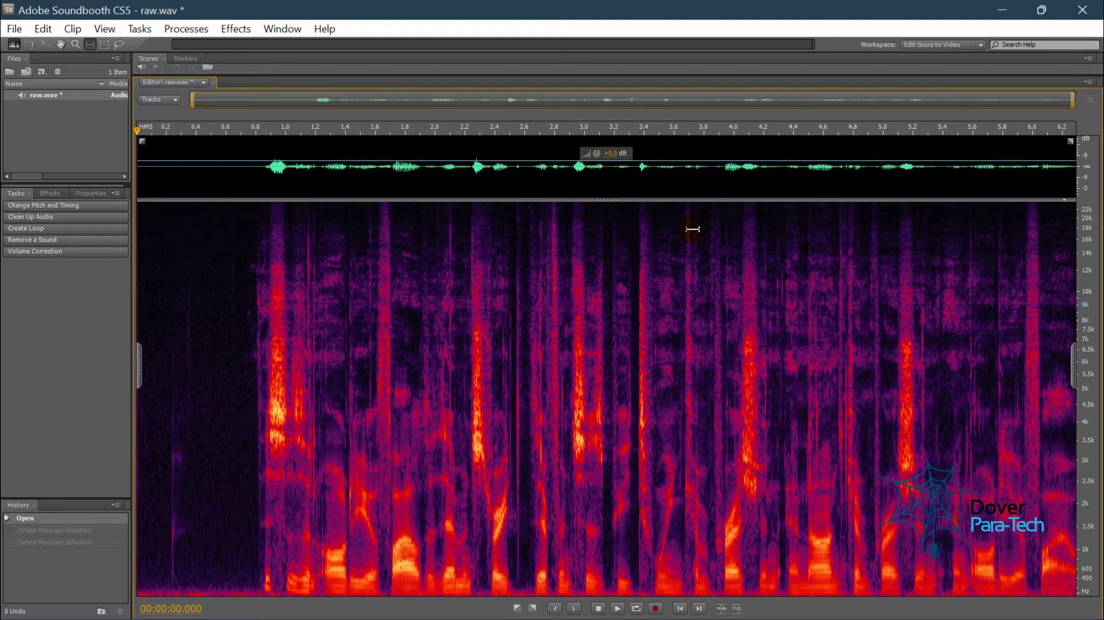
Step: Close the Soundbooth window to get back to Audacity
left_click(1082, 10)
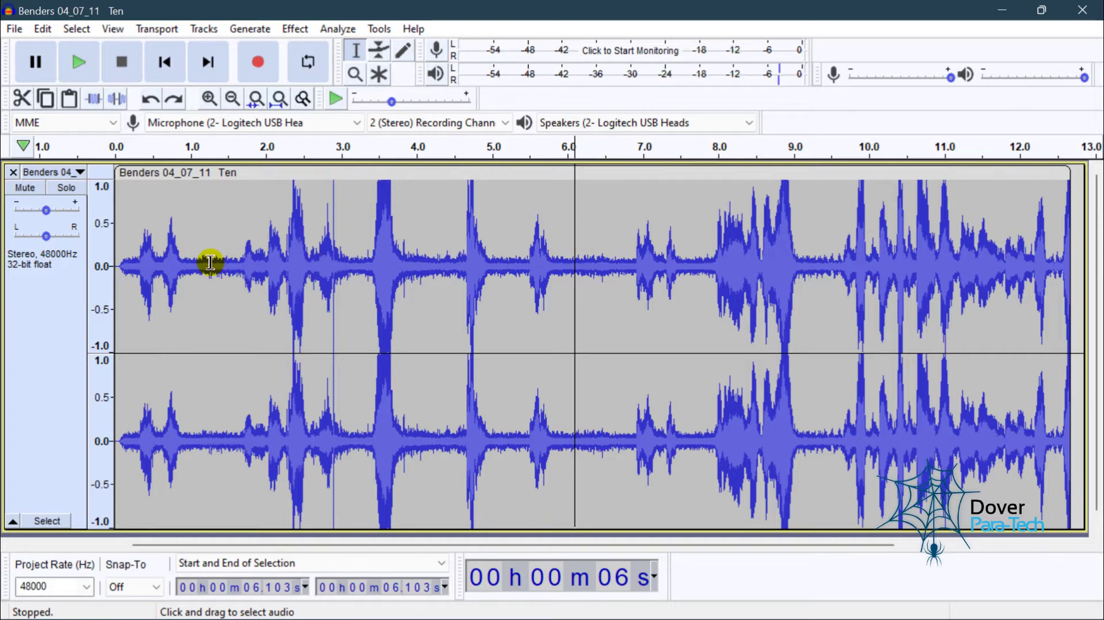
Step: After trial selections, select the quiet noise-only stretch from 1.040 s to 1.611 s
left_click_drag(185, 266, 230, 269)
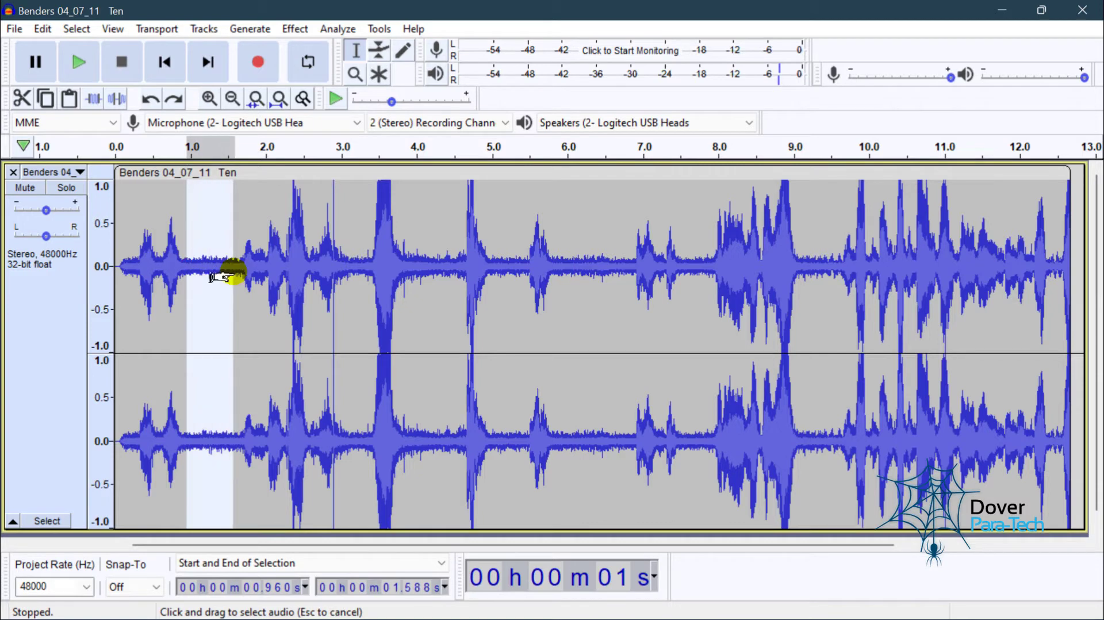
left_click(556, 266)
left_click_drag(557, 266, 624, 266)
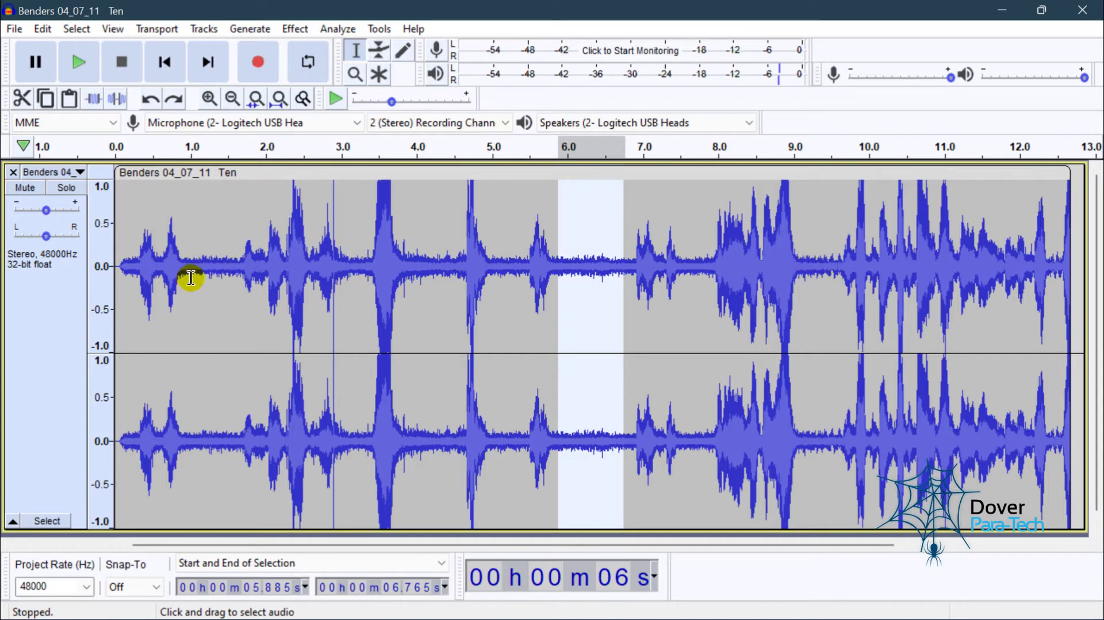
left_click(222, 264)
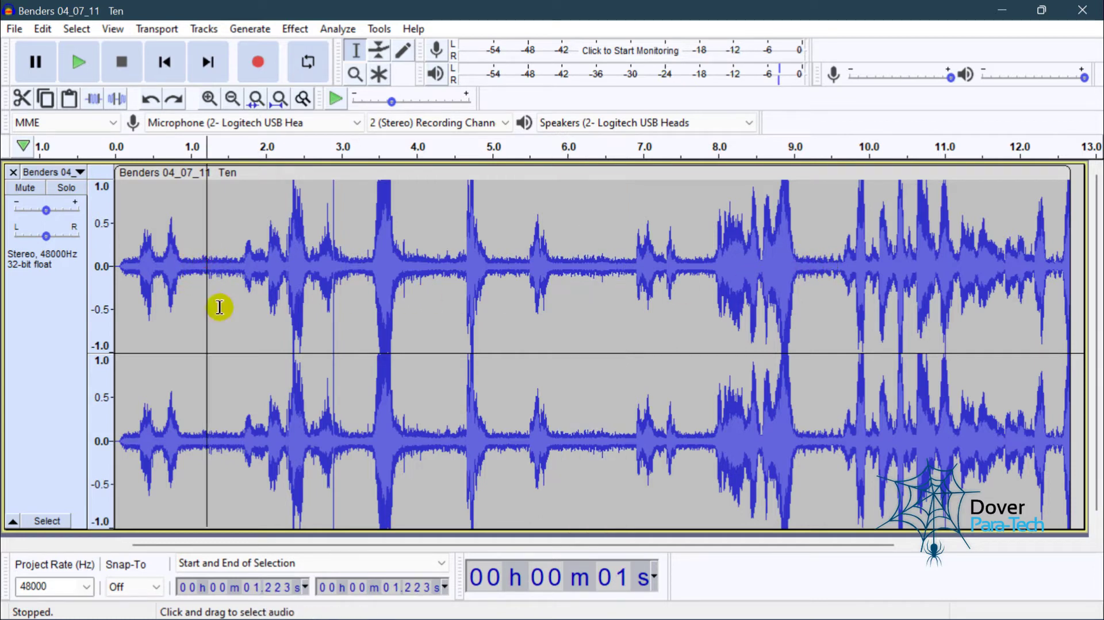
left_click(220, 307)
left_click(193, 264)
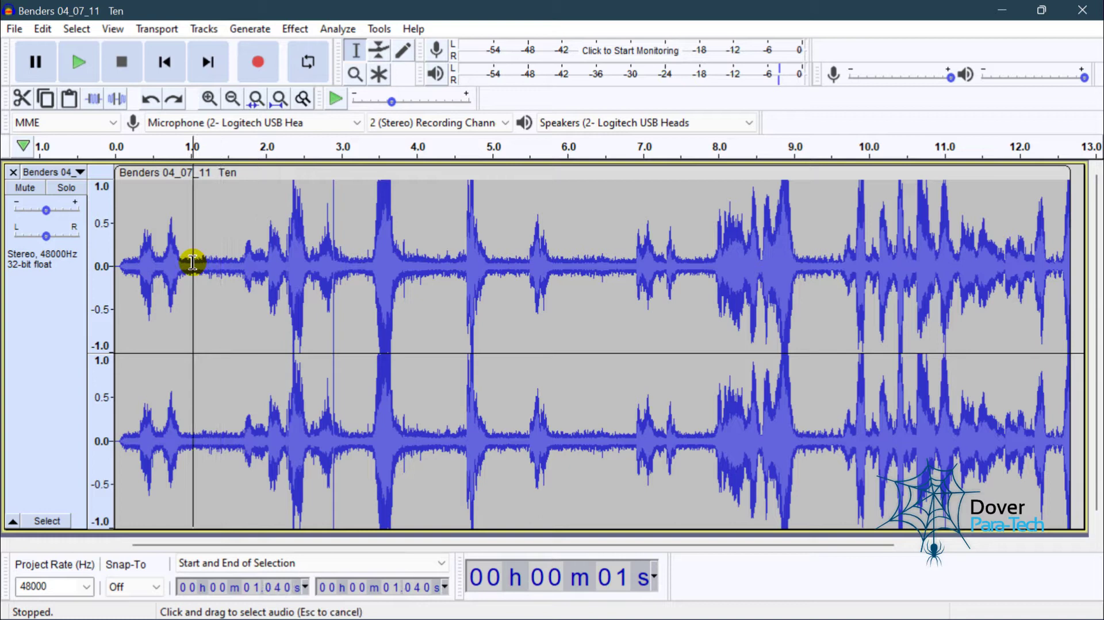
left_click_drag(192, 264, 235, 268)
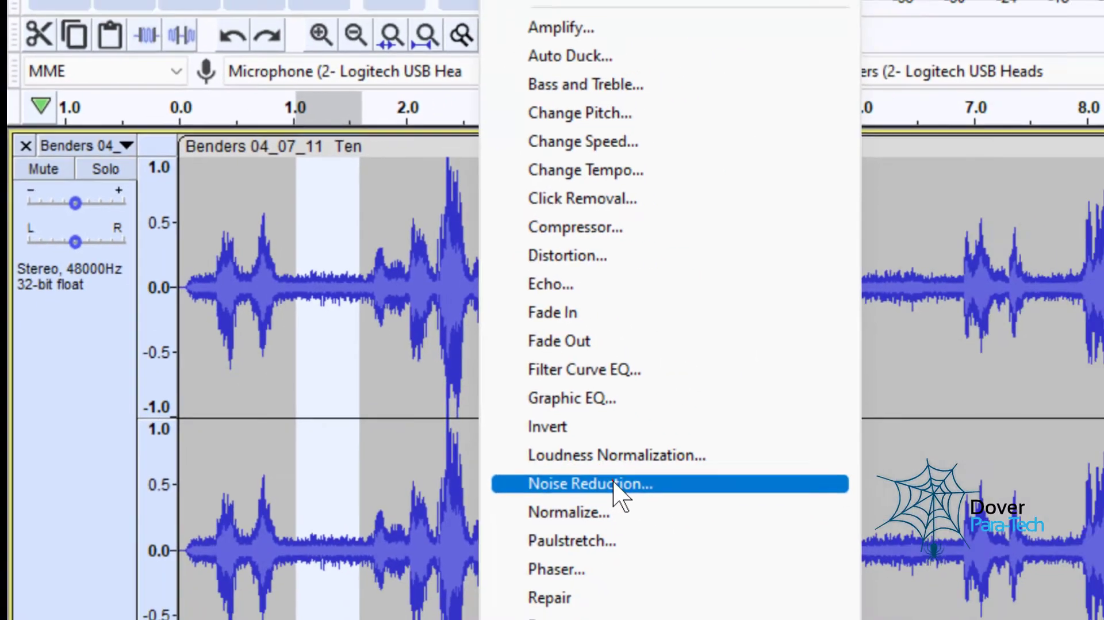
Step: Capture a Noise Reduction noise profile from the 1.040–1.611 s selection
left_click(614, 484)
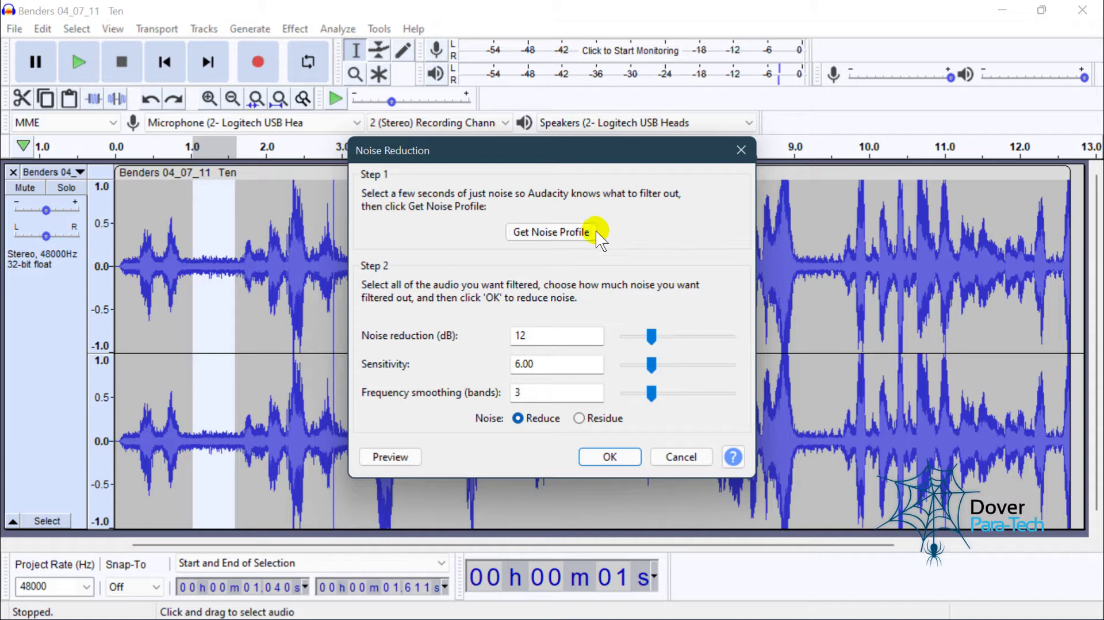
left_click(564, 232)
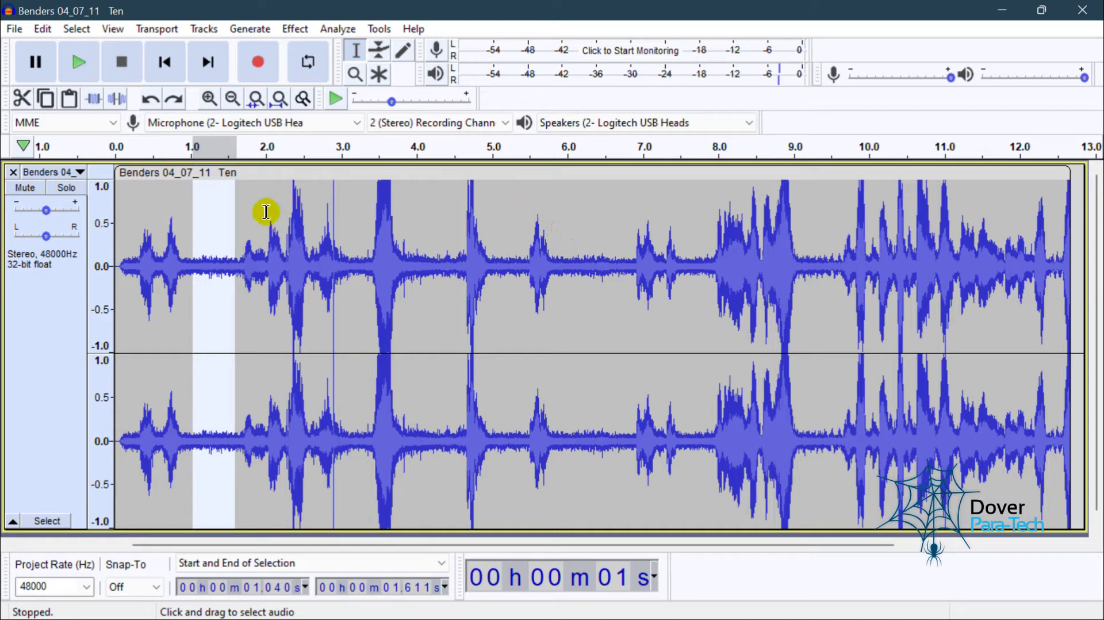
Step: Clear the noise sample and select from about 1.35 s to the track end at 12.742 s
left_click(234, 216)
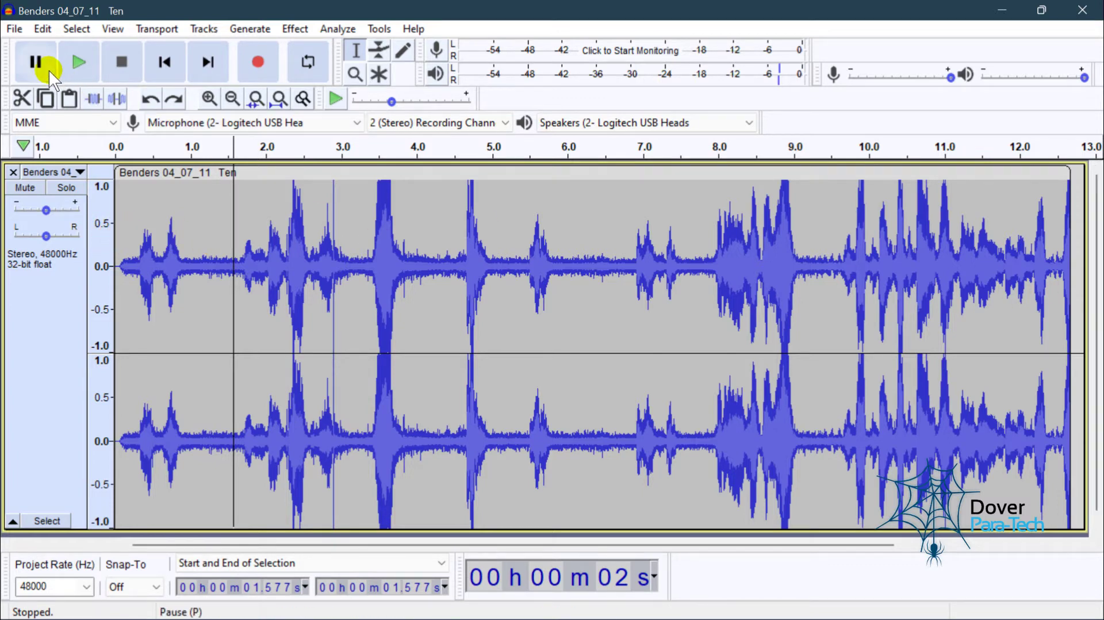
left_click(77, 29)
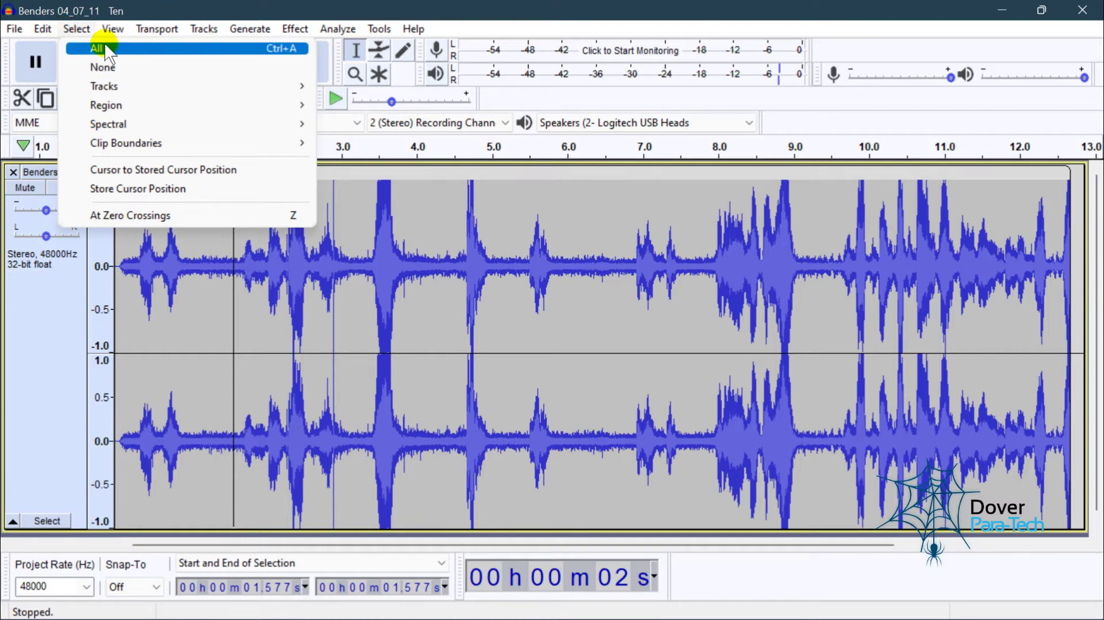
left_click(720, 44)
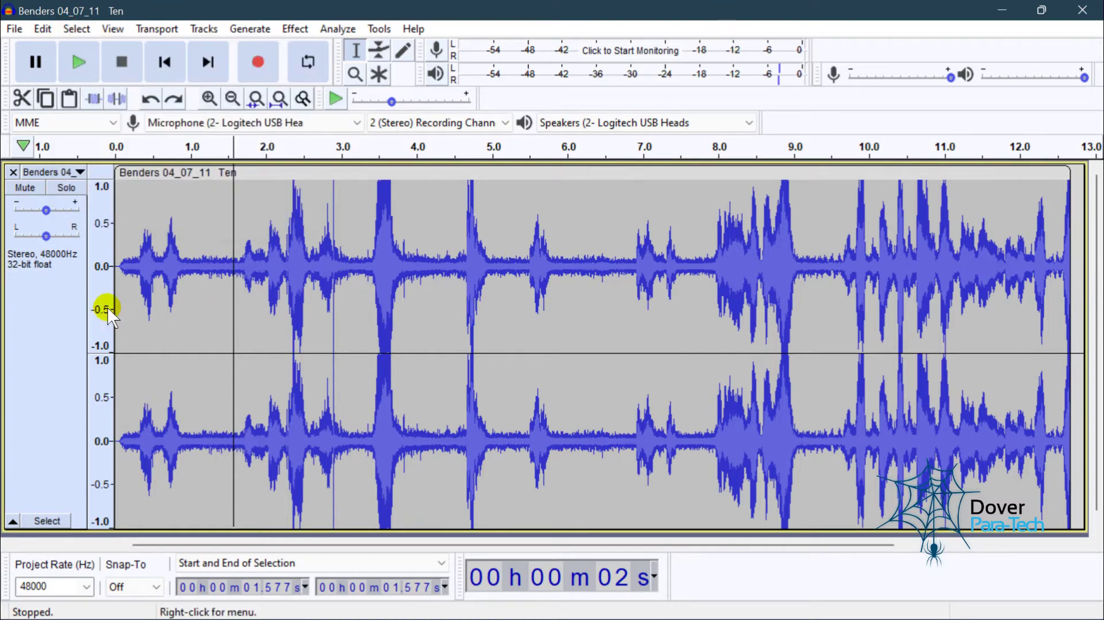
left_click(124, 303)
left_click_drag(124, 303, 111, 351)
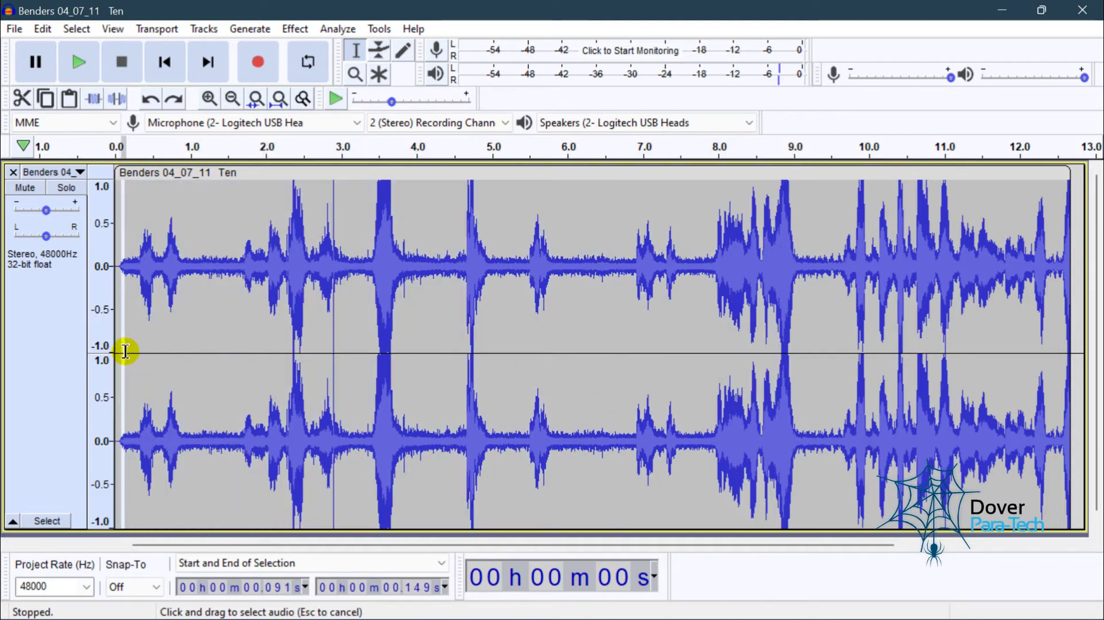
left_click(223, 315)
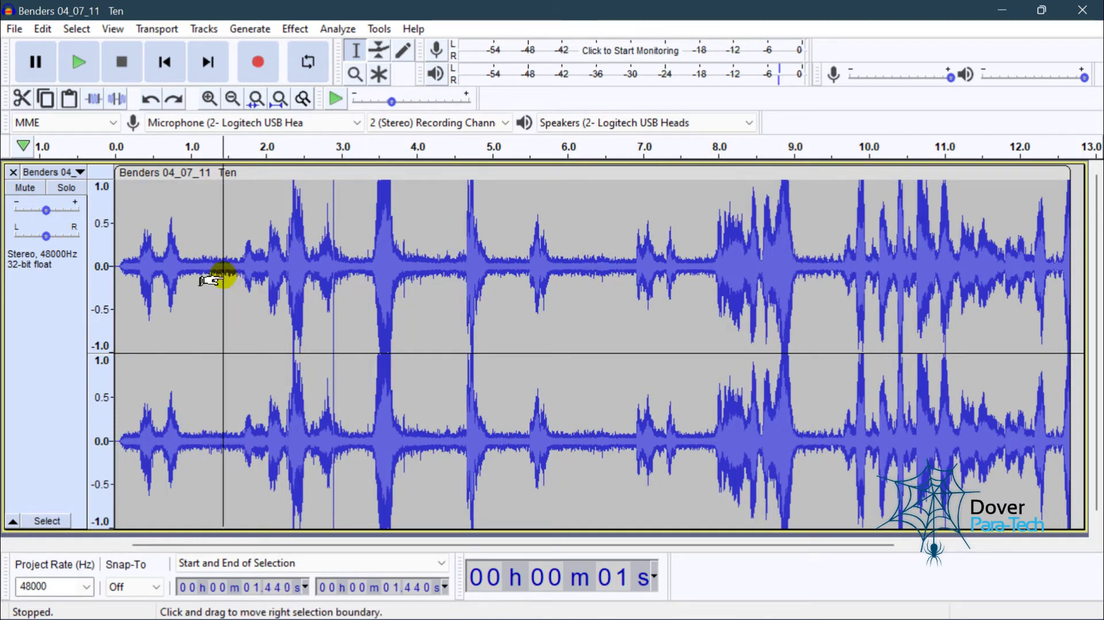
left_click_drag(215, 263, 1073, 332)
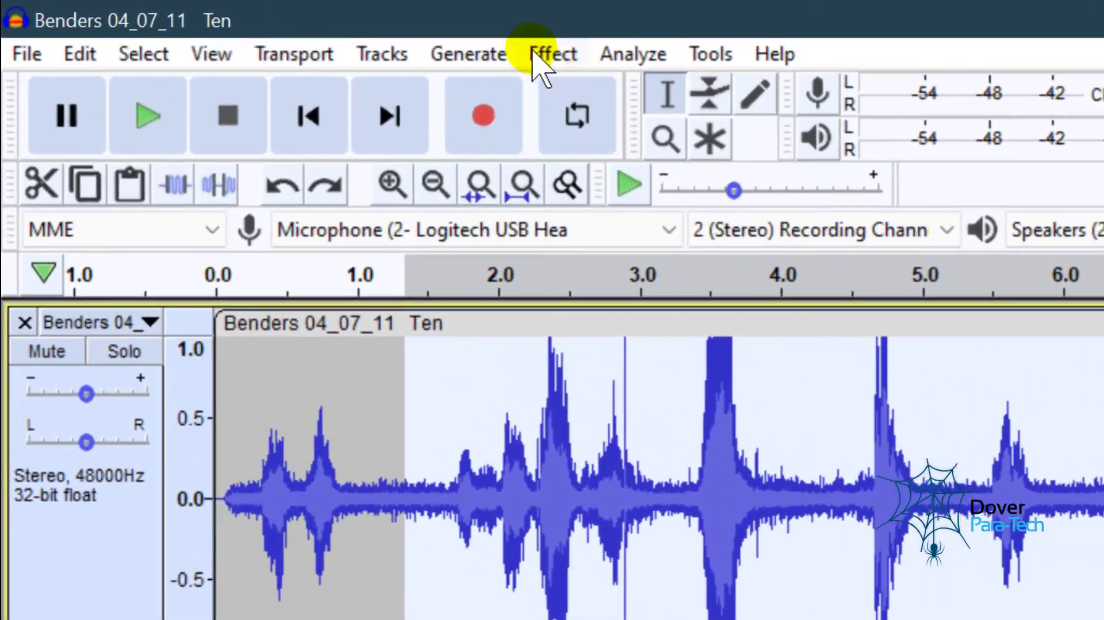
Step: Apply Noise Reduction at 12 dB, sensitivity 6.00, 3 smoothing bands to the selection
left_click(294, 29)
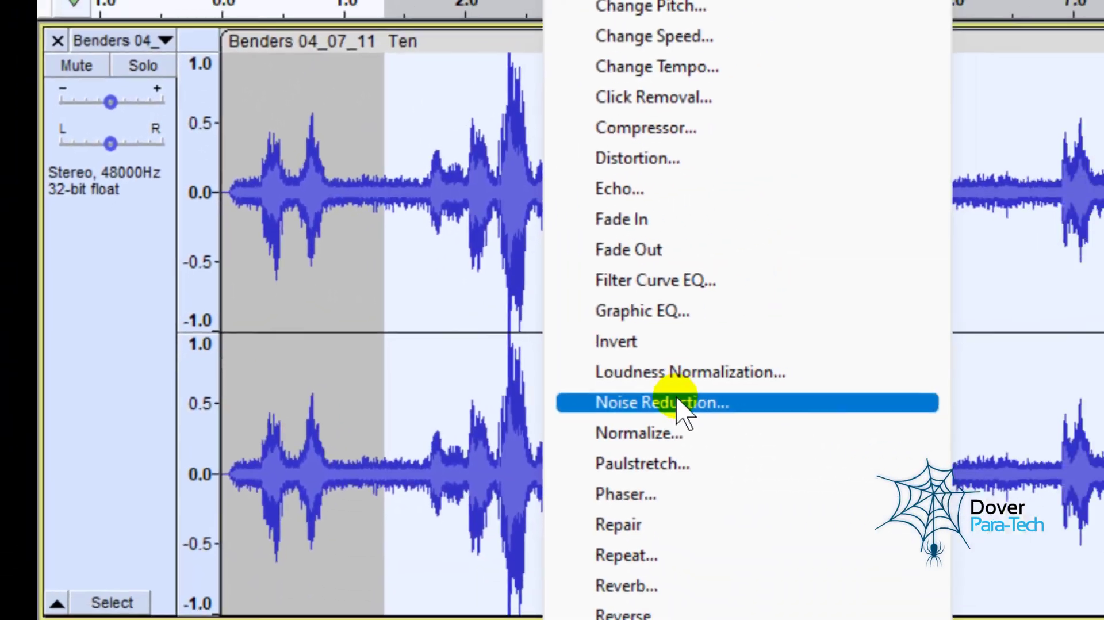
left_click(677, 402)
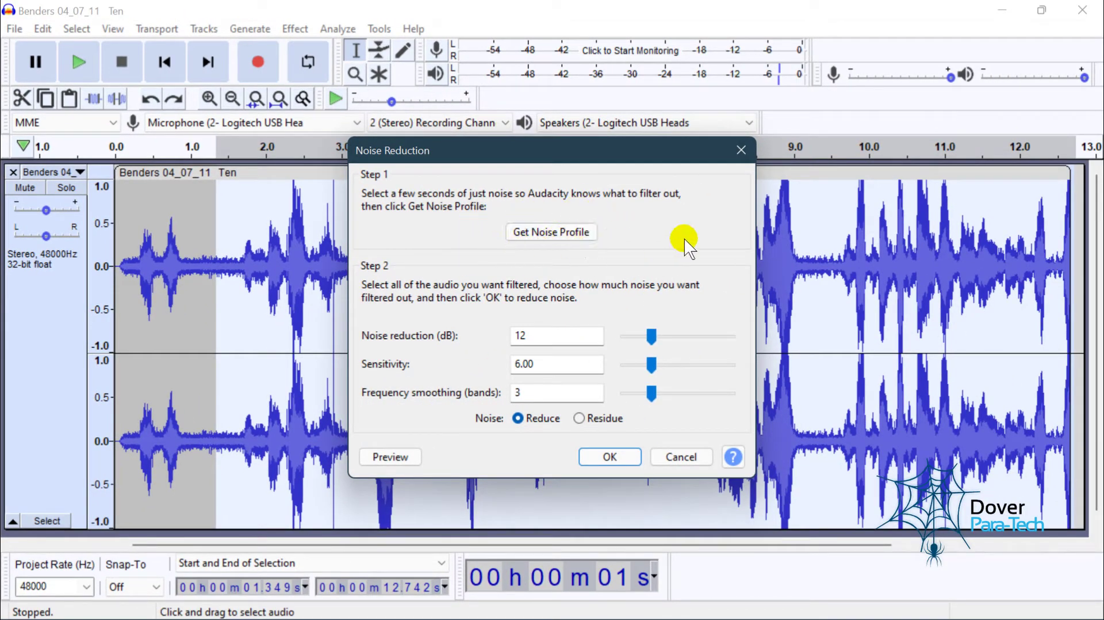
left_click(611, 456)
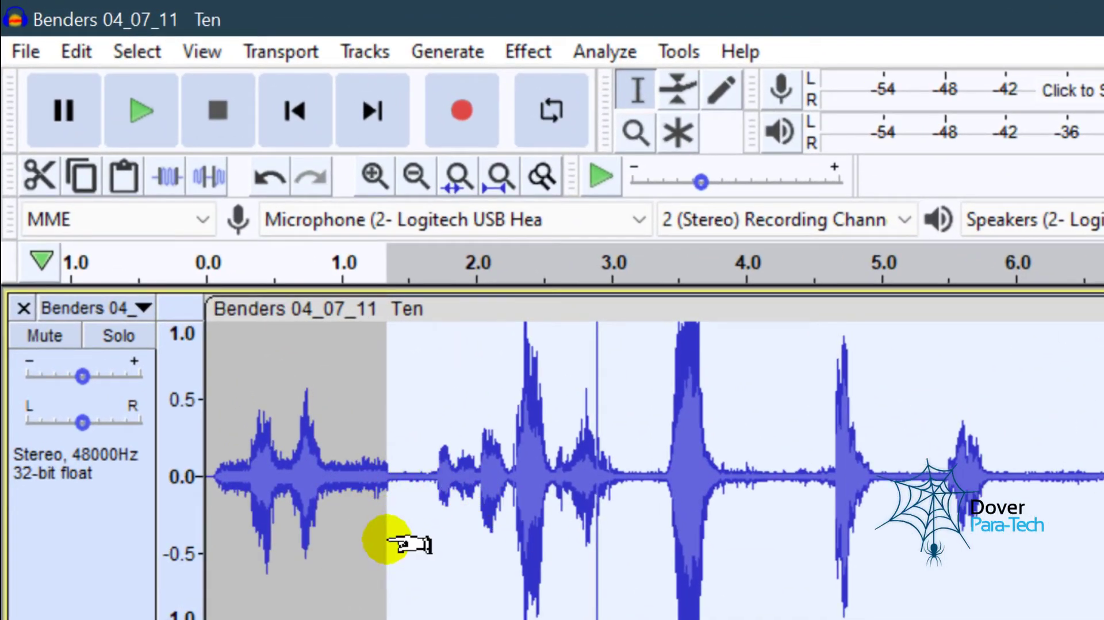
left_click(364, 538)
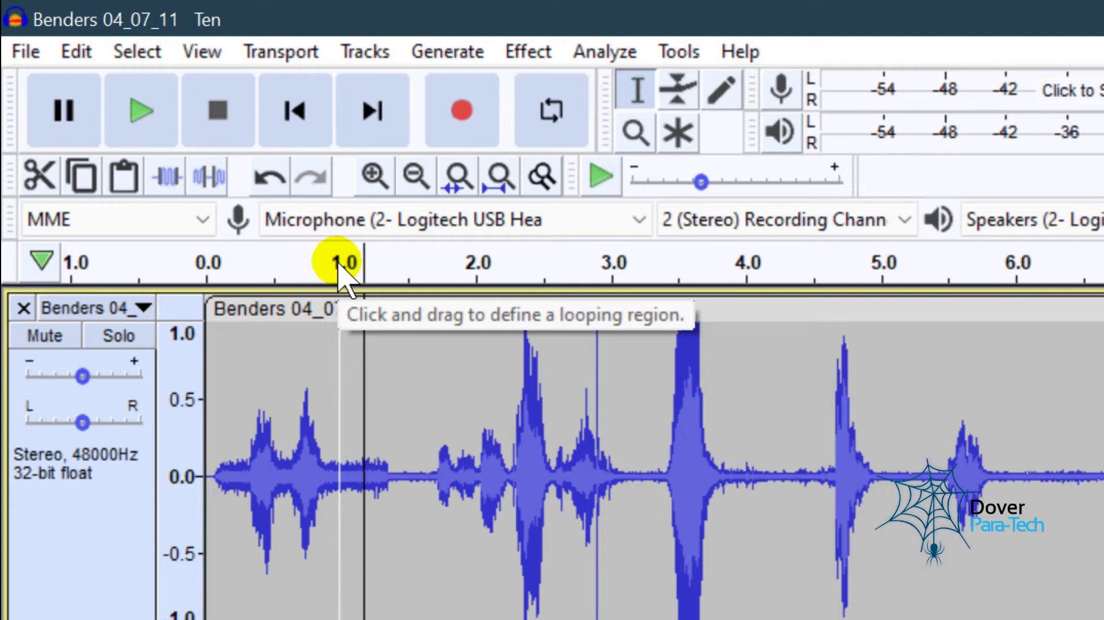
left_click(338, 264)
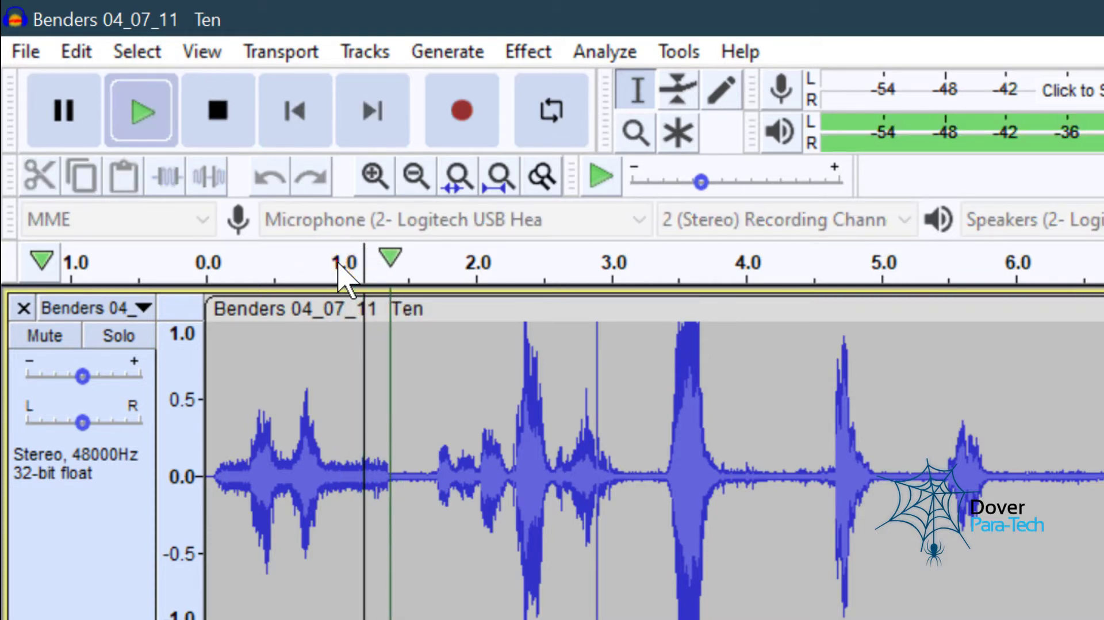
left_click(342, 262)
left_click(1021, 275)
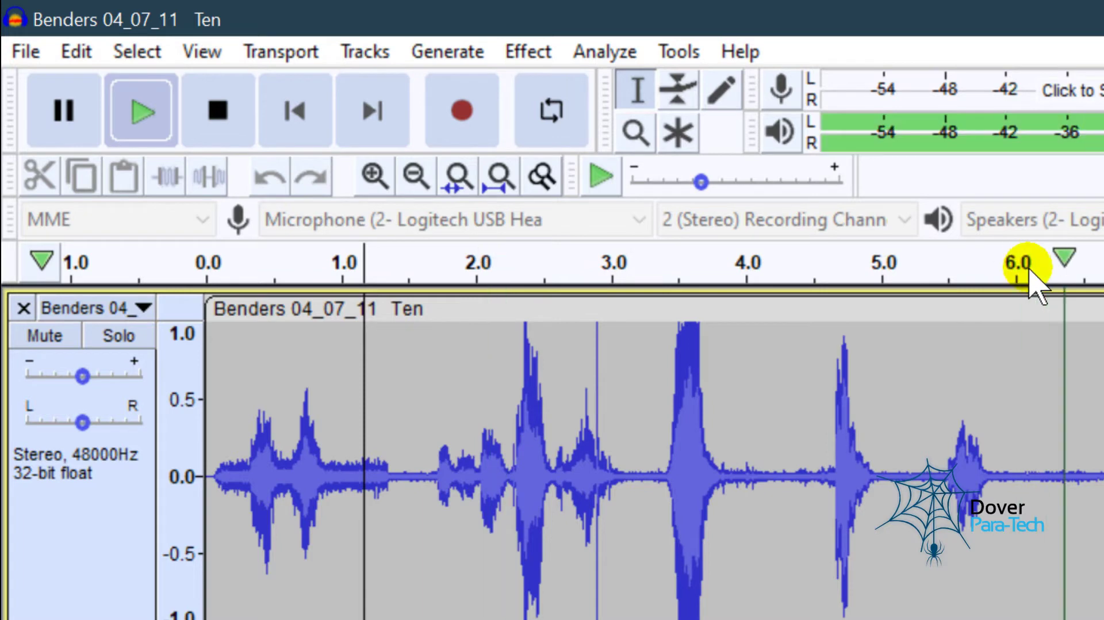
left_click(1026, 276)
left_click(1029, 273)
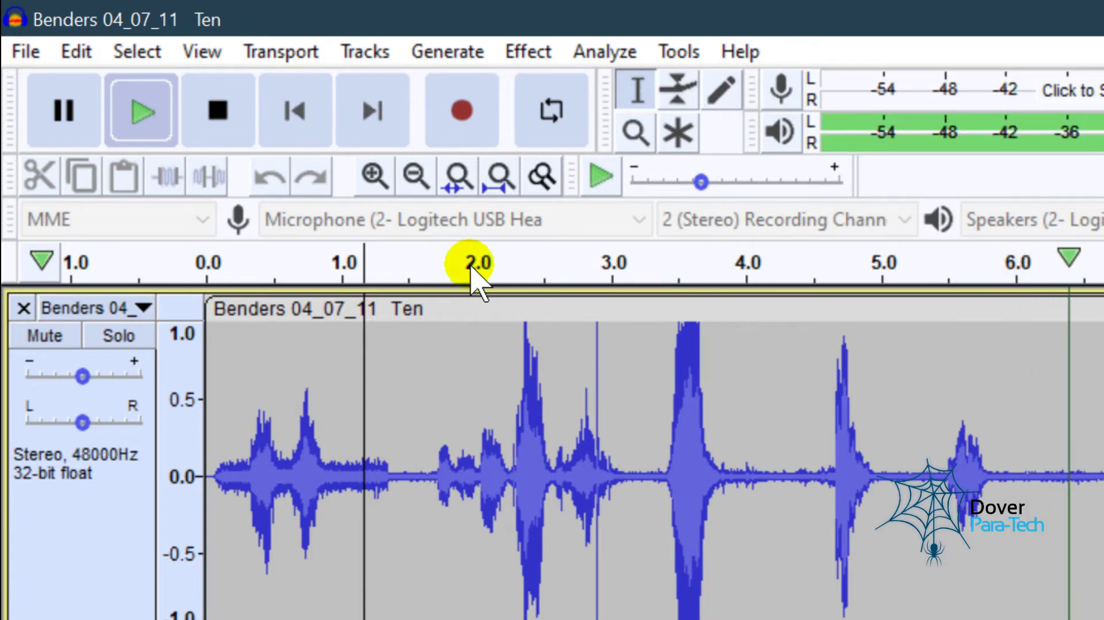
left_click(329, 265)
left_click(332, 266)
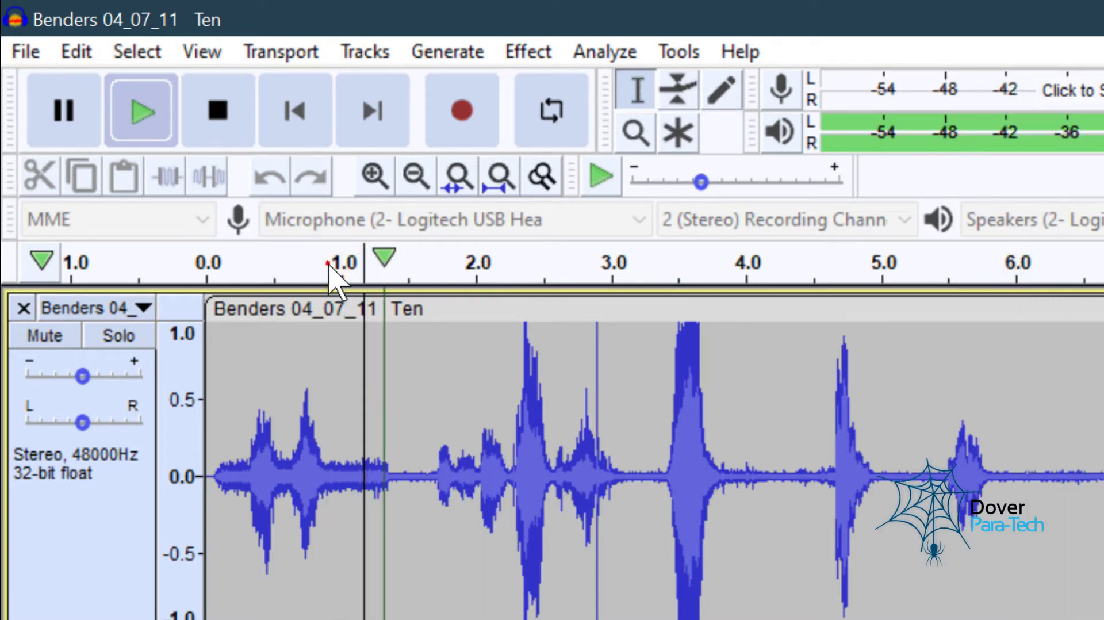
left_click(334, 268)
left_click(337, 269)
left_click(1055, 271)
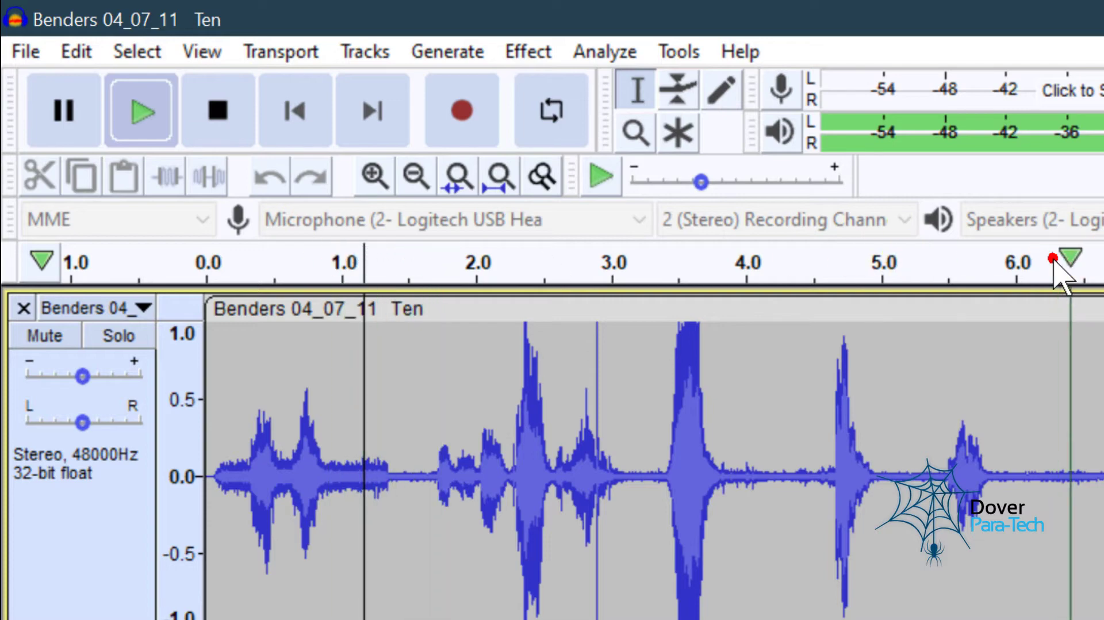
left_click(1056, 270)
left_click(1055, 270)
left_click(1055, 270)
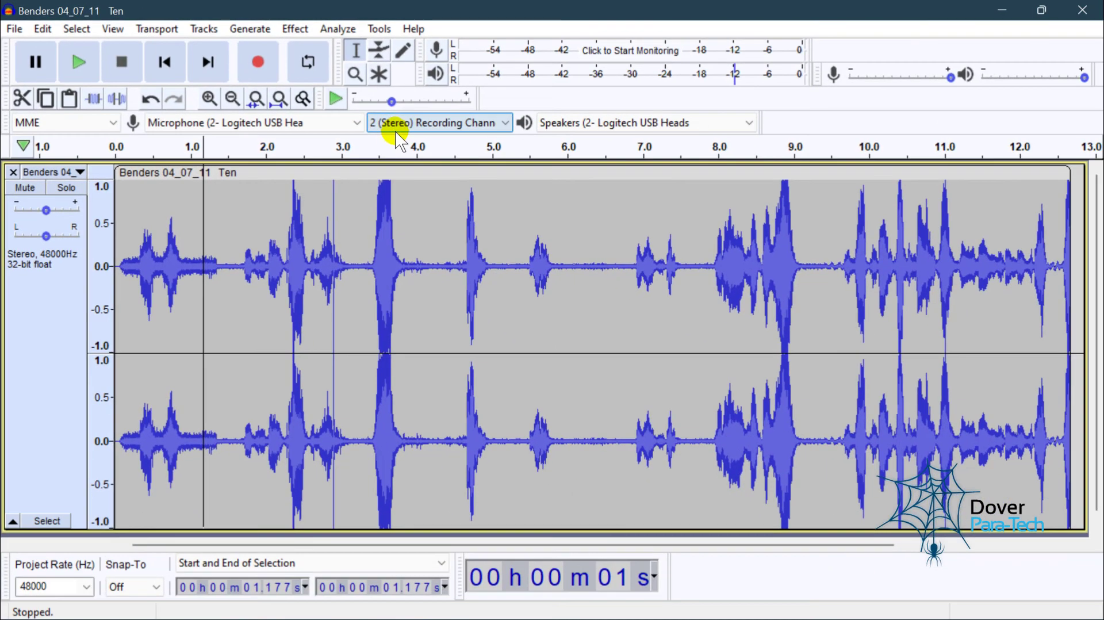
left_click(1039, 266)
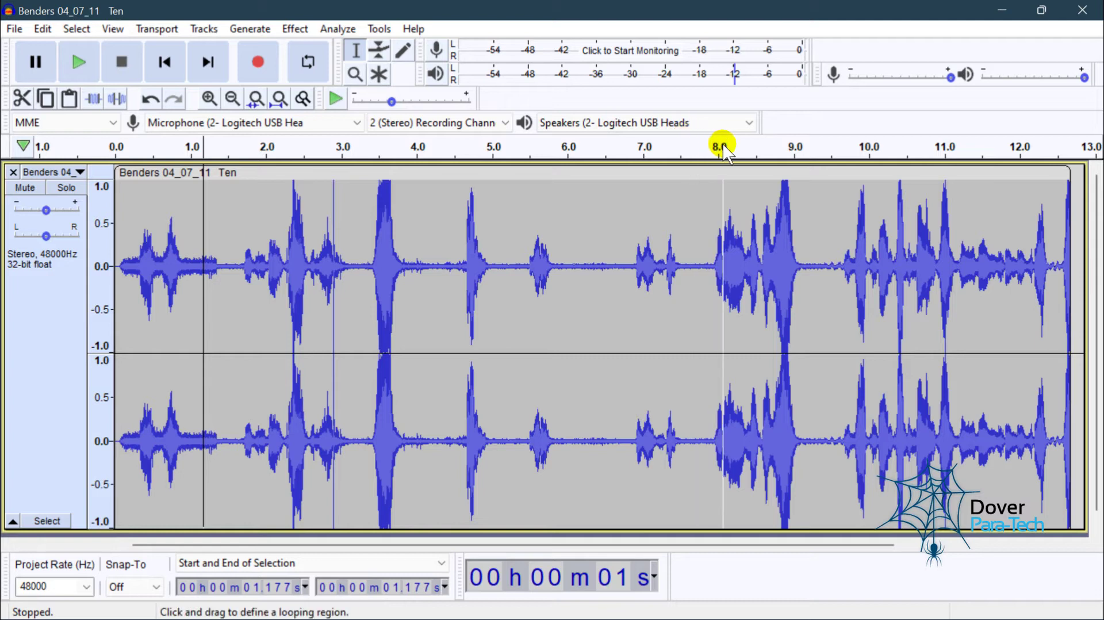
Step: Refine the selection on both channels until it spans 4.32 s to 6.80 s
left_click_drag(495, 261, 587, 273)
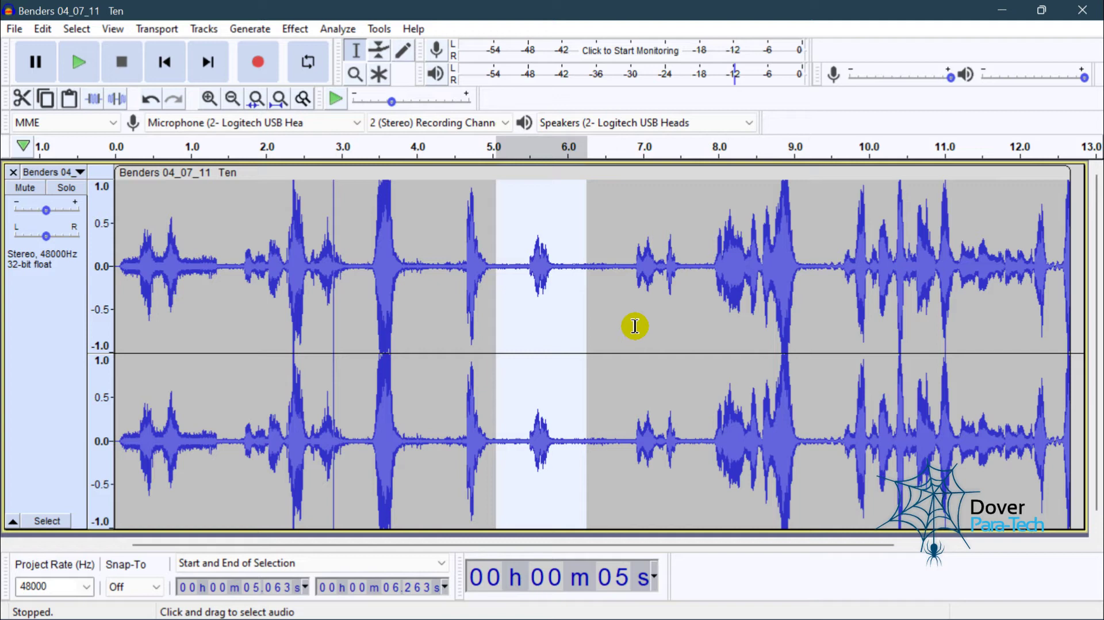
left_click(499, 287)
left_click_drag(488, 285, 595, 297)
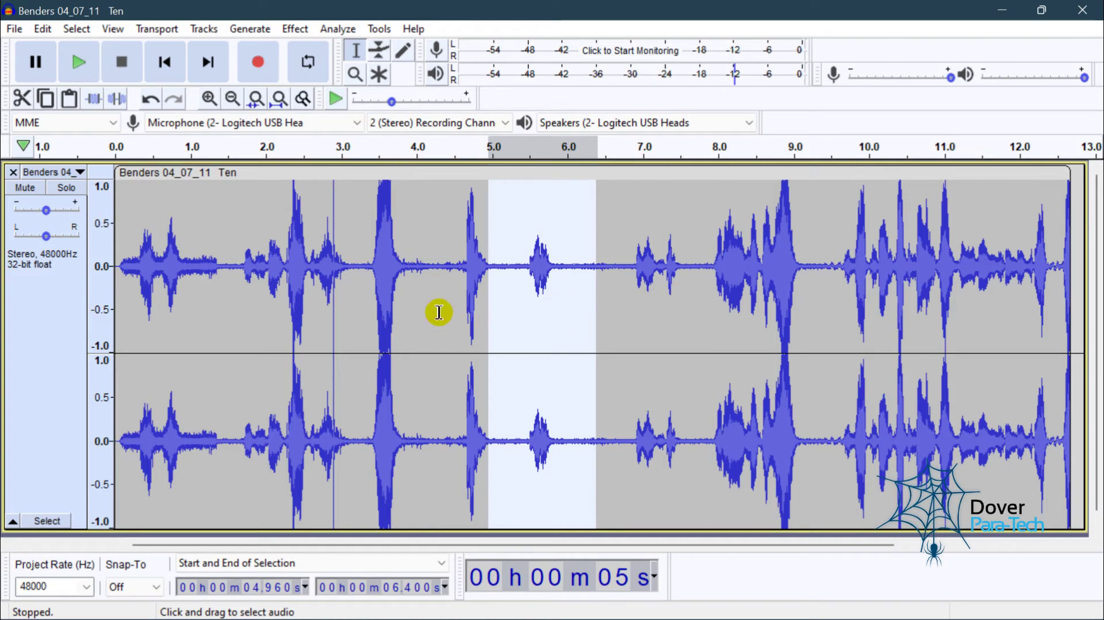
left_click_drag(440, 313, 627, 314)
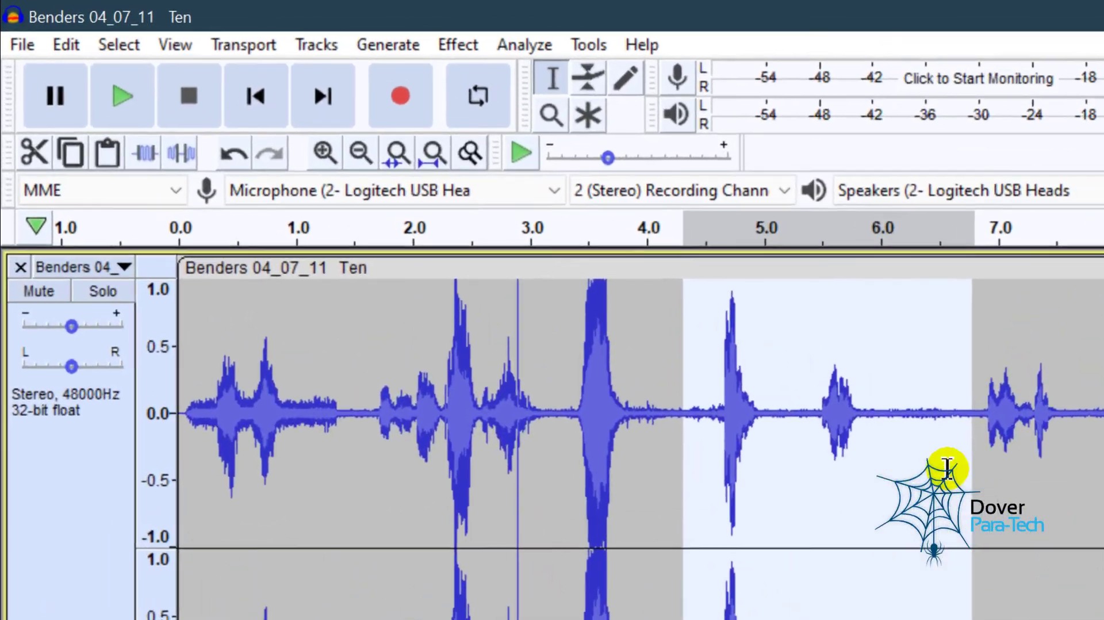
Step: Export the selected audio as WAV to the Desktop, naming it 'Benders 04_07_11 Ten 4_25'
left_click(15, 29)
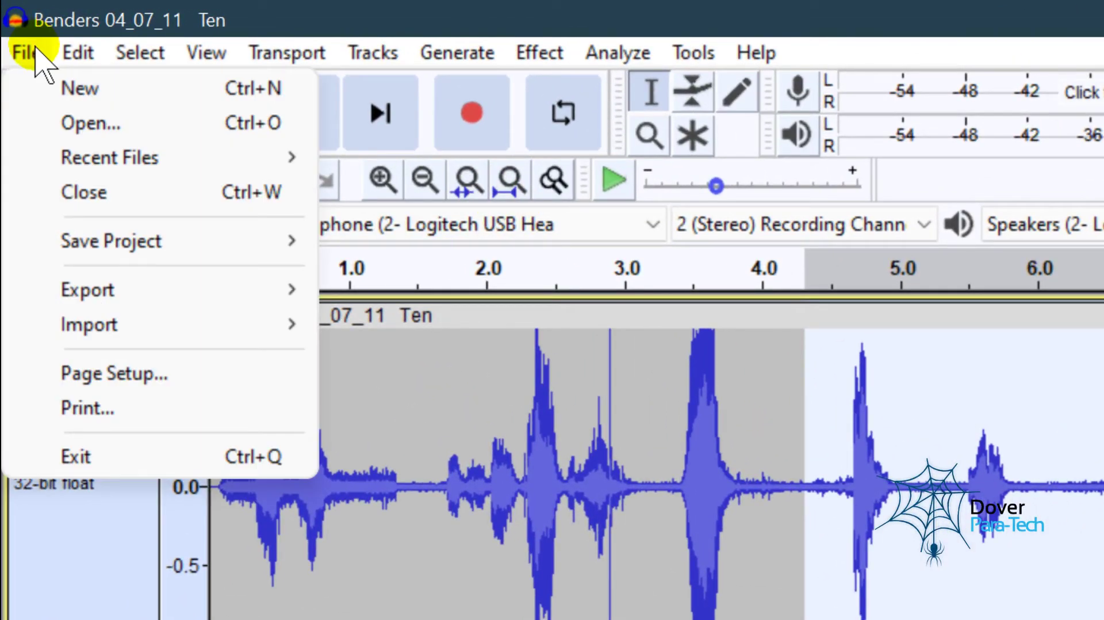
mouse_move(63, 291)
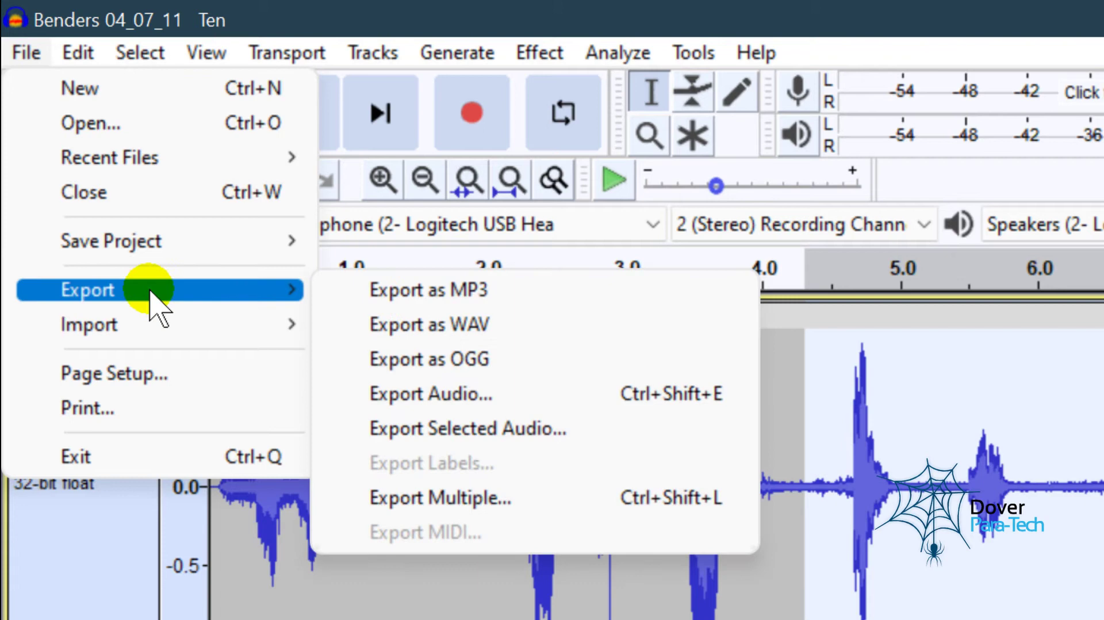
left_click(475, 437)
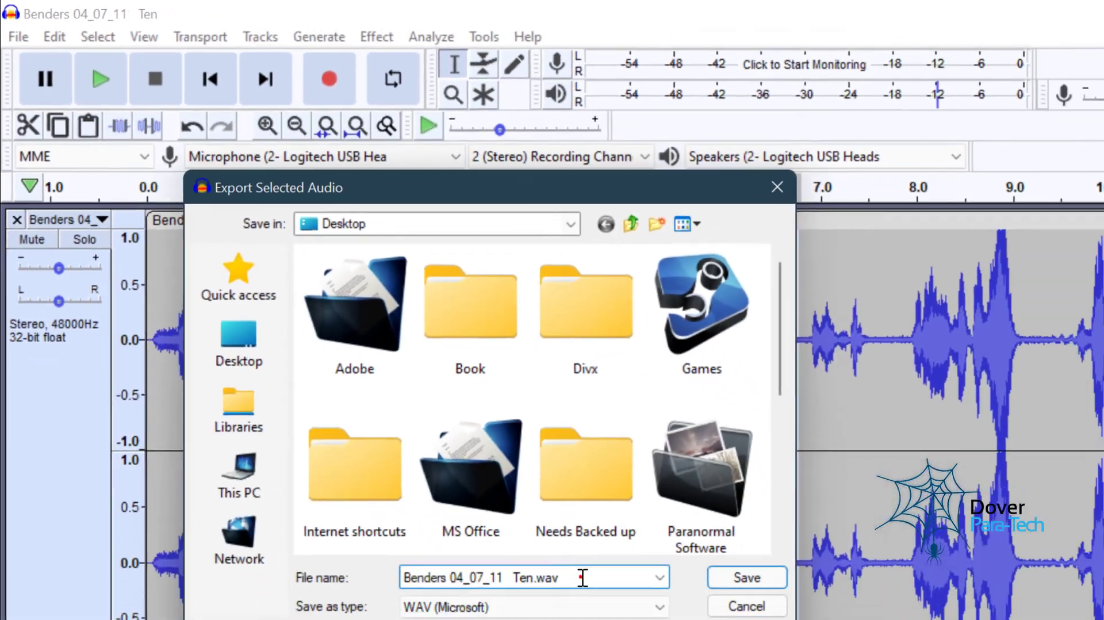
key("BackSpace")
key("BackSpace")
key("BackSpace")
key("BackSpace")
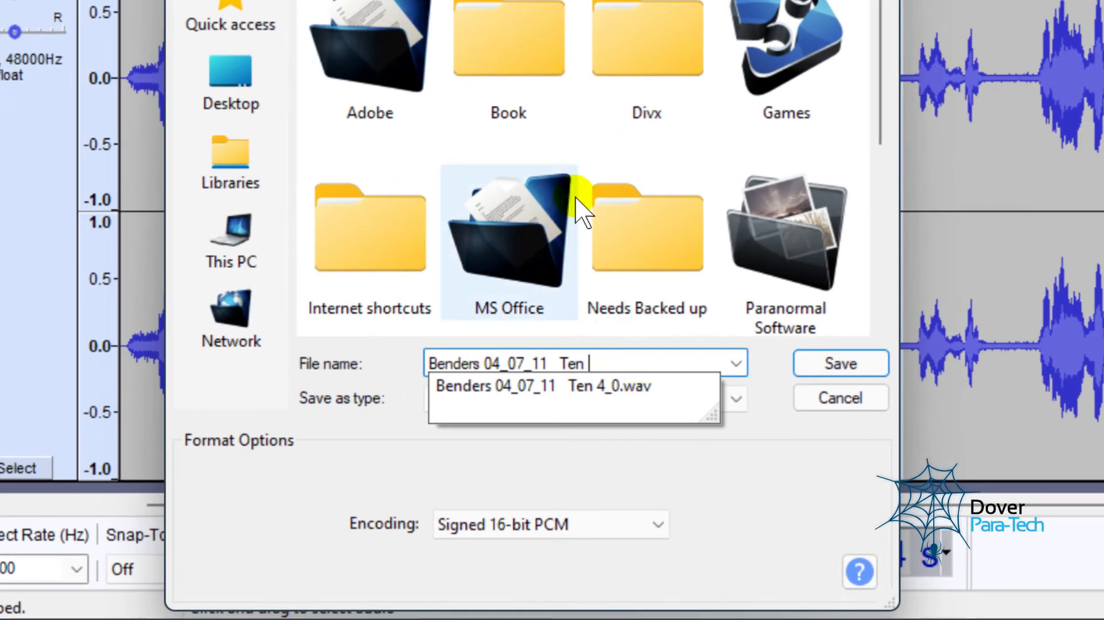
left_click_drag(642, 0, 676, 0)
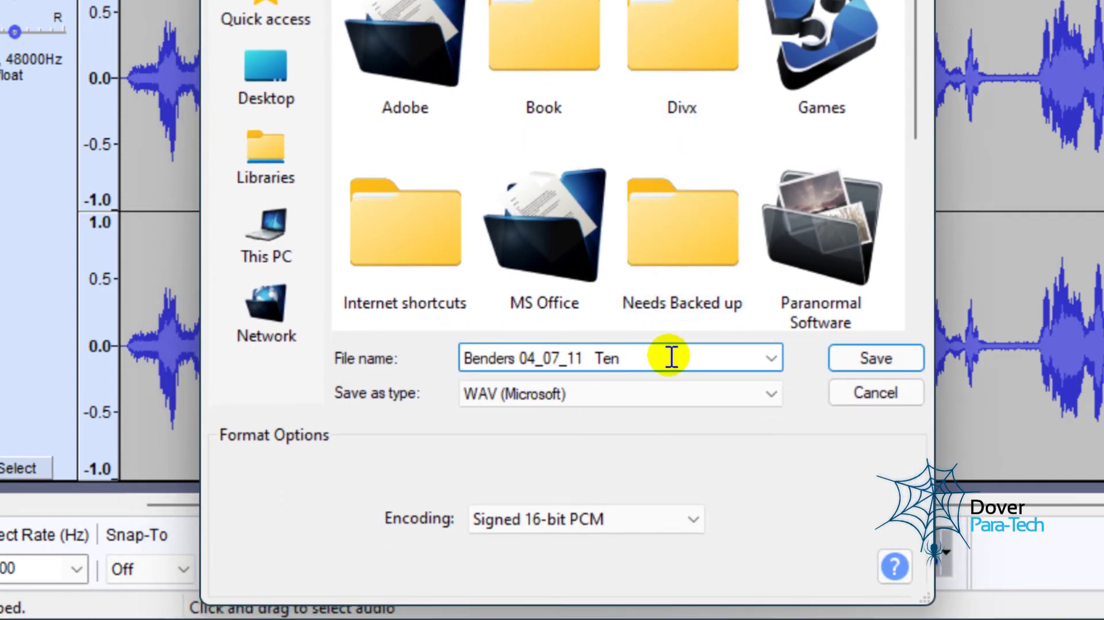
type("4")
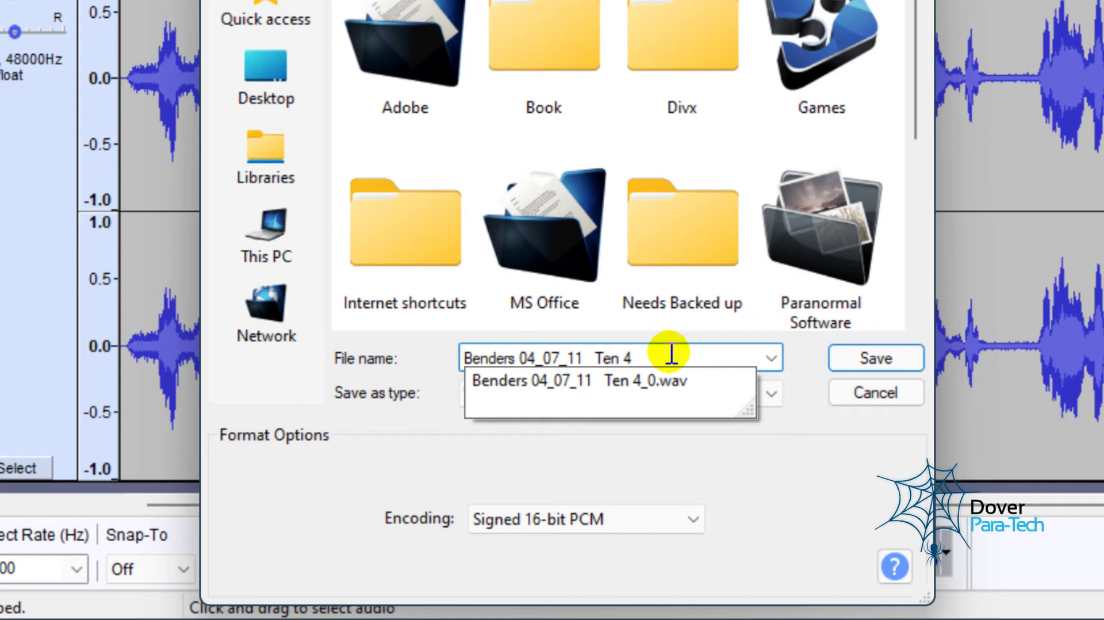
type("_")
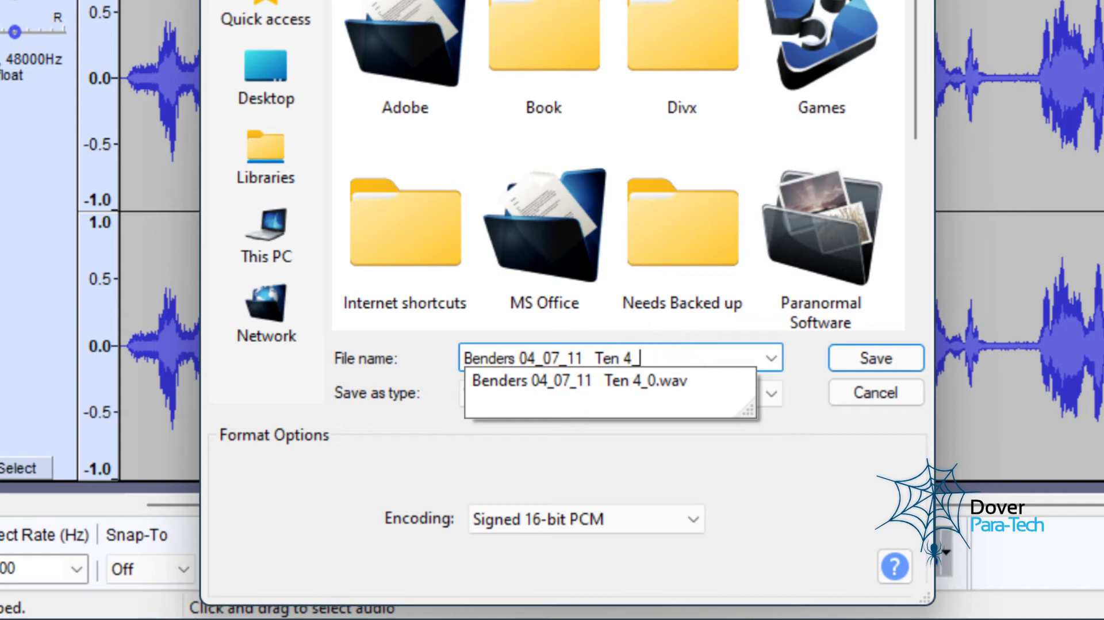
type("2")
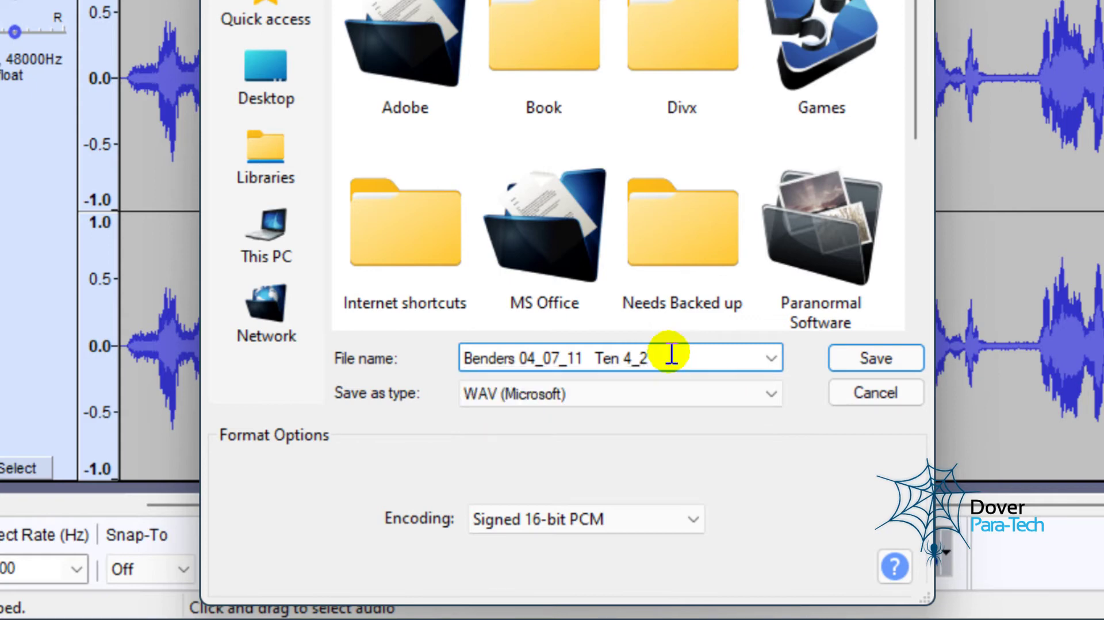
type("5")
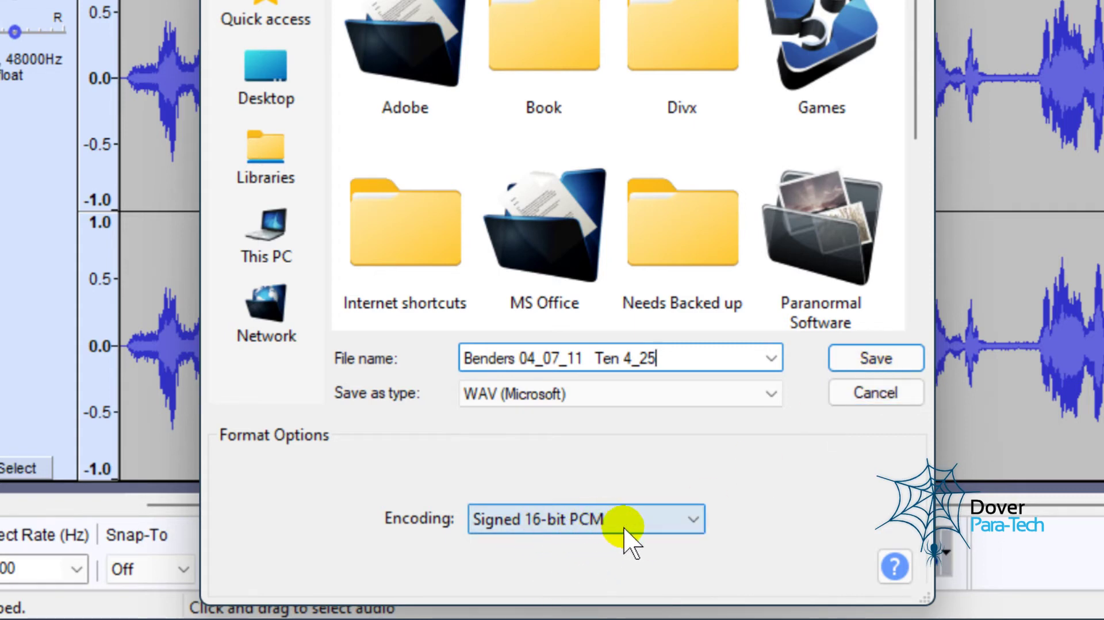
Step: Keep Signed 16-bit PCM as the encoding and save the clip export
left_click(695, 522)
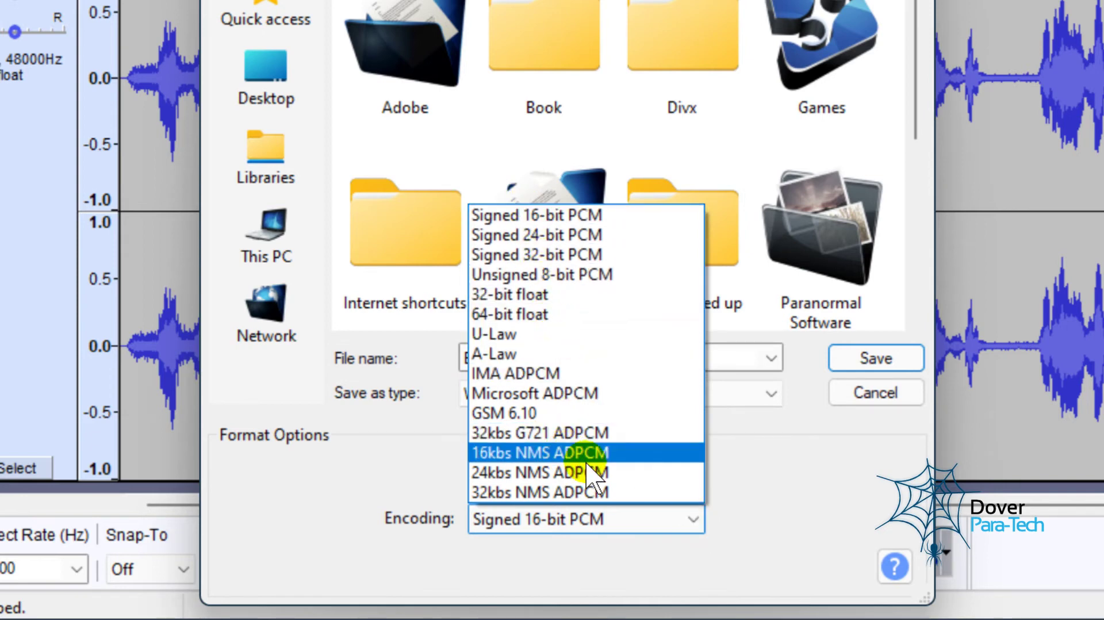
left_click(771, 537)
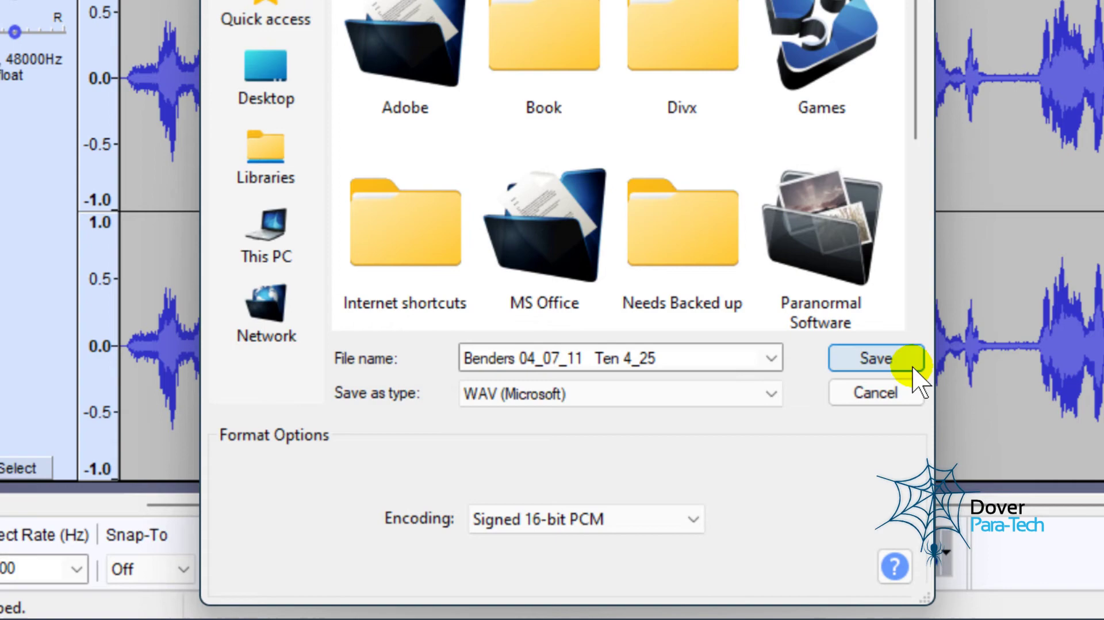
left_click(900, 373)
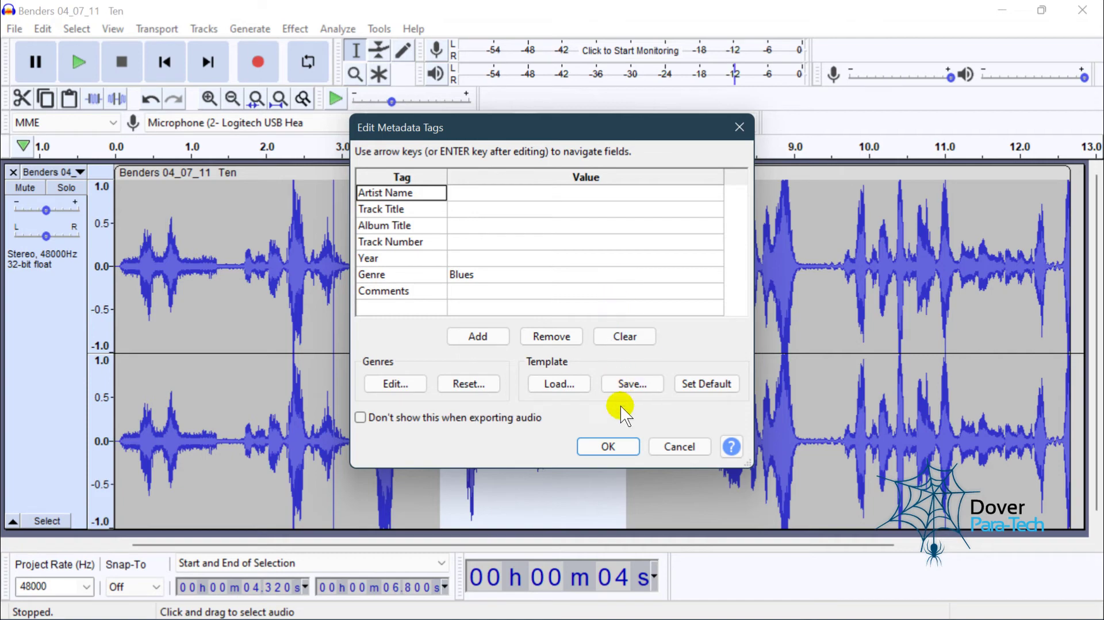
Step: Accept the metadata tags unchanged so the clip is written to the Desktop
left_click(608, 447)
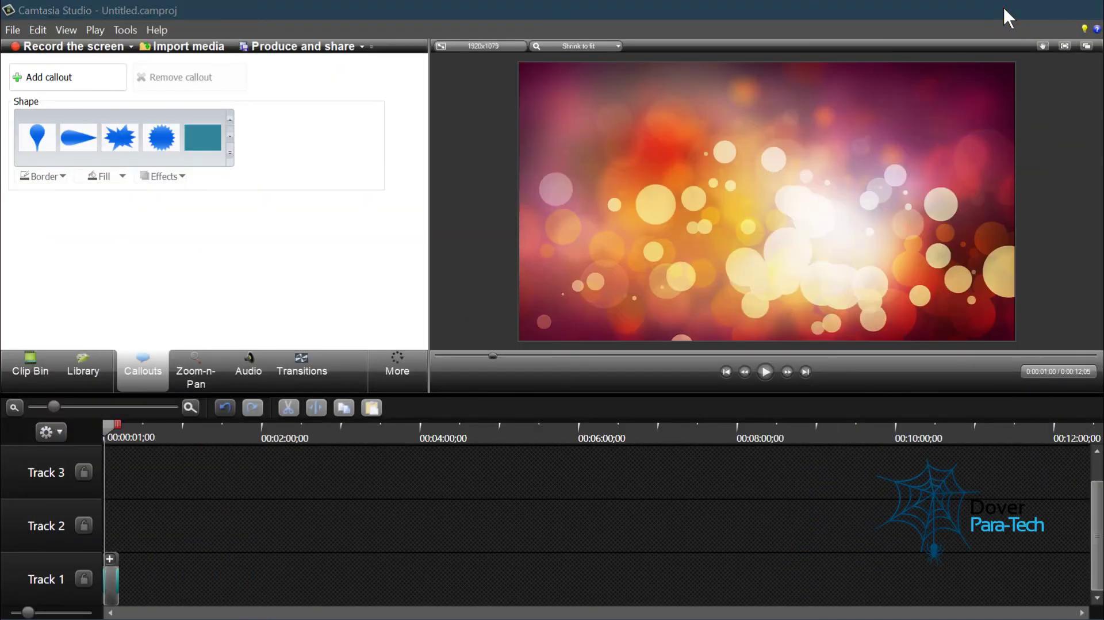
Step: Place Benders 04_07_11 Ten 4_25.wav below capture-1 on the desktop, then return to Audacity
left_click(1003, 11)
left_click_drag(247, 461, 595, 157)
mouse_move(599, 170)
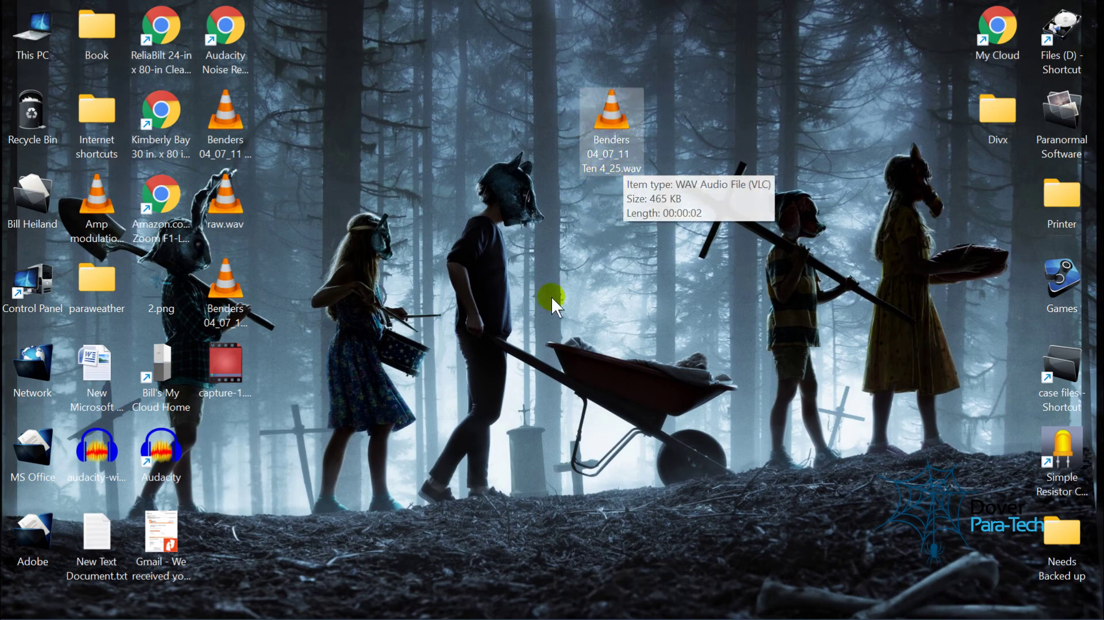
left_click_drag(606, 127, 220, 460)
mouse_move(496, 614)
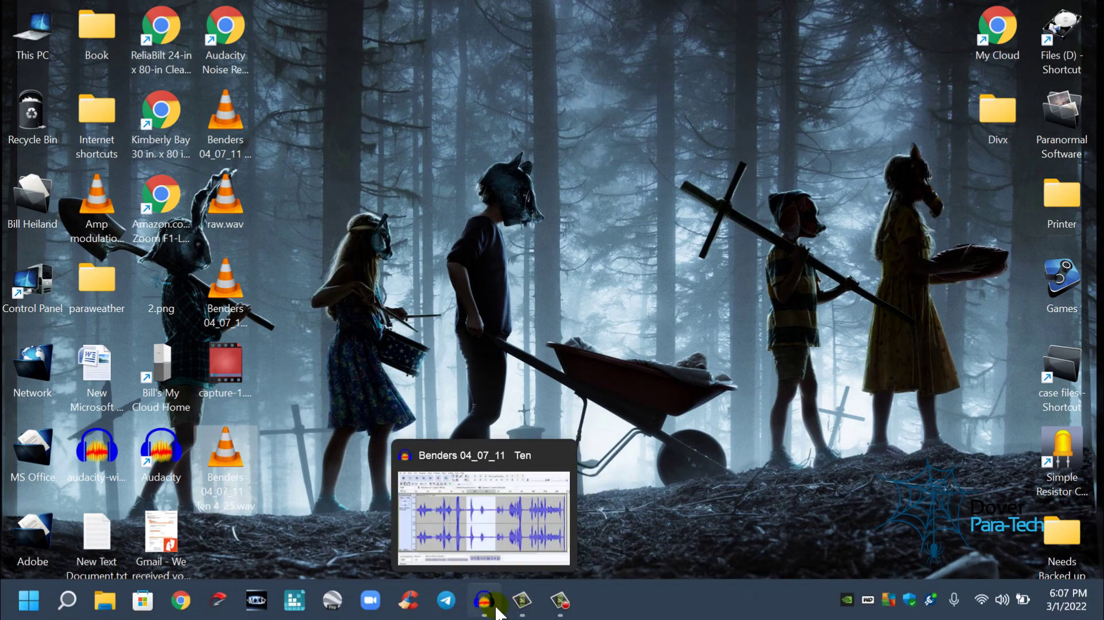
left_click(484, 604)
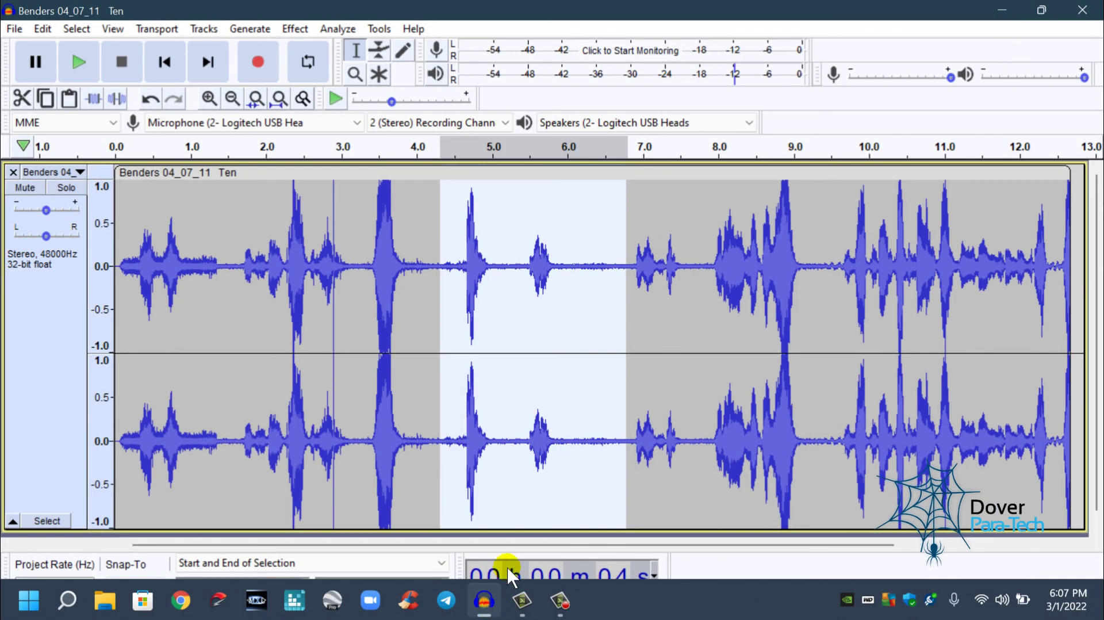
Step: Delete the audio from 1.463 to 2.068 seconds
left_click(551, 300)
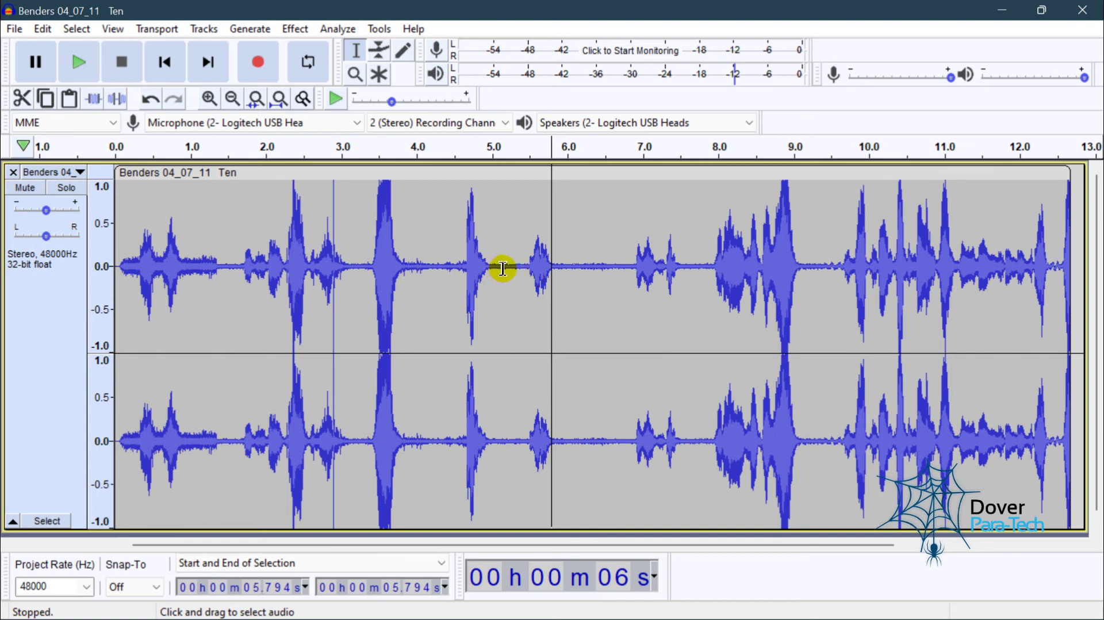
left_click_drag(224, 257, 270, 256)
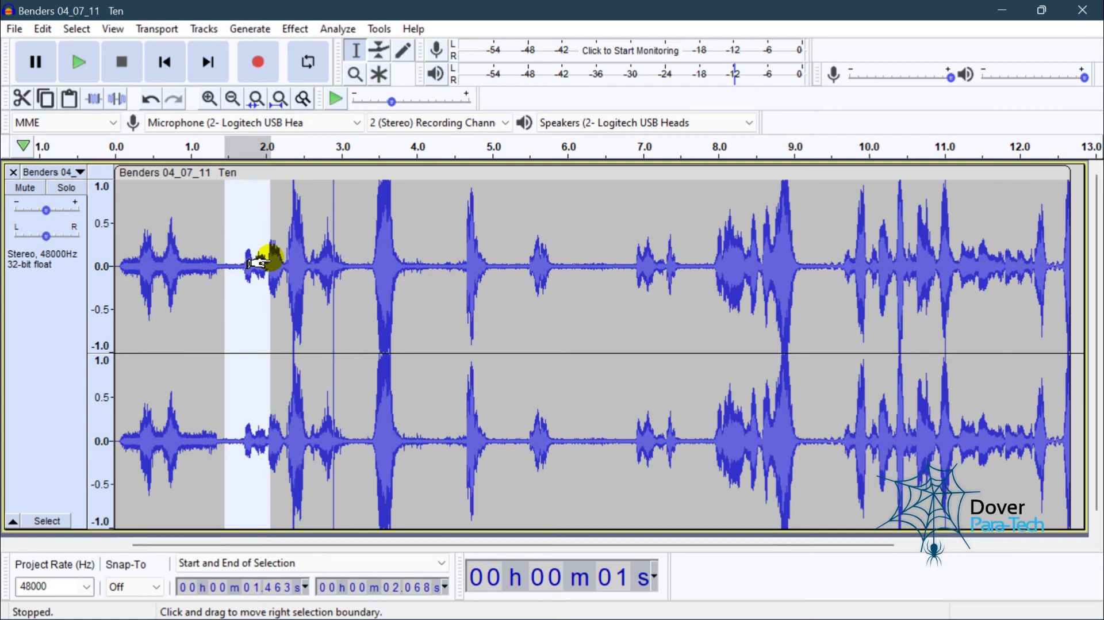
key("Delete")
Step: Select 3.257–5.554 s and check its editing menu without changes, then close the project
left_click(363, 267)
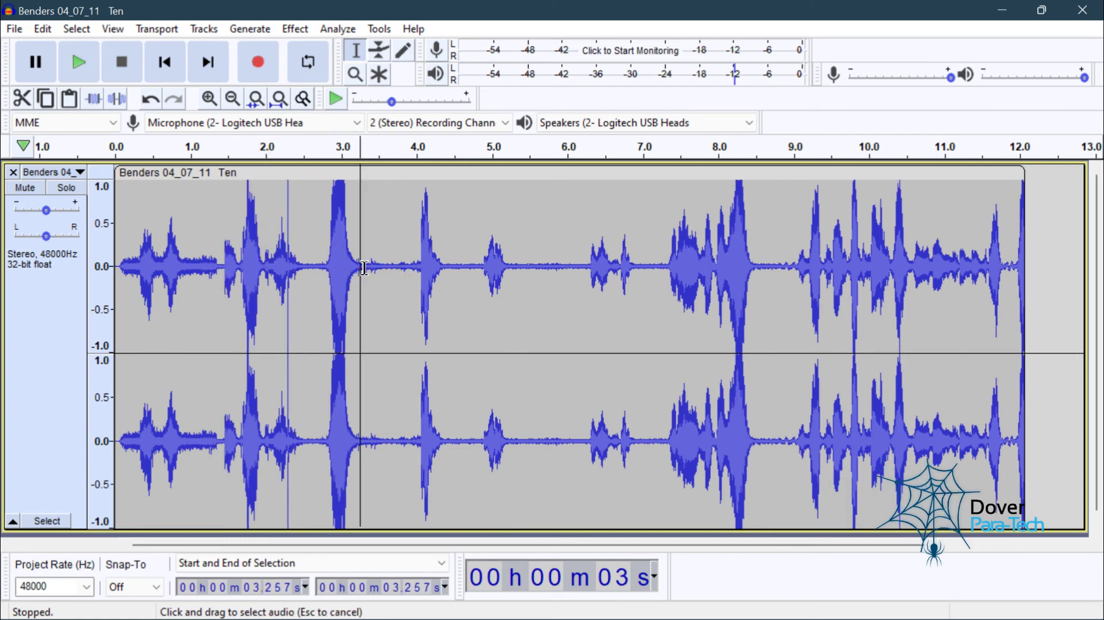
left_click_drag(363, 268, 532, 264)
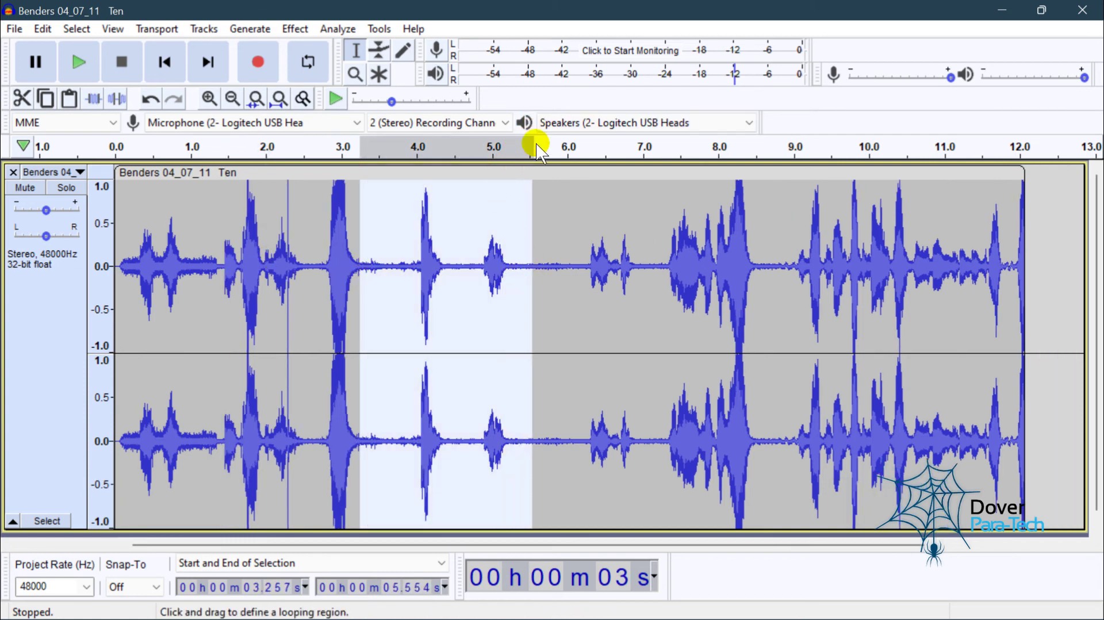
right_click(498, 197)
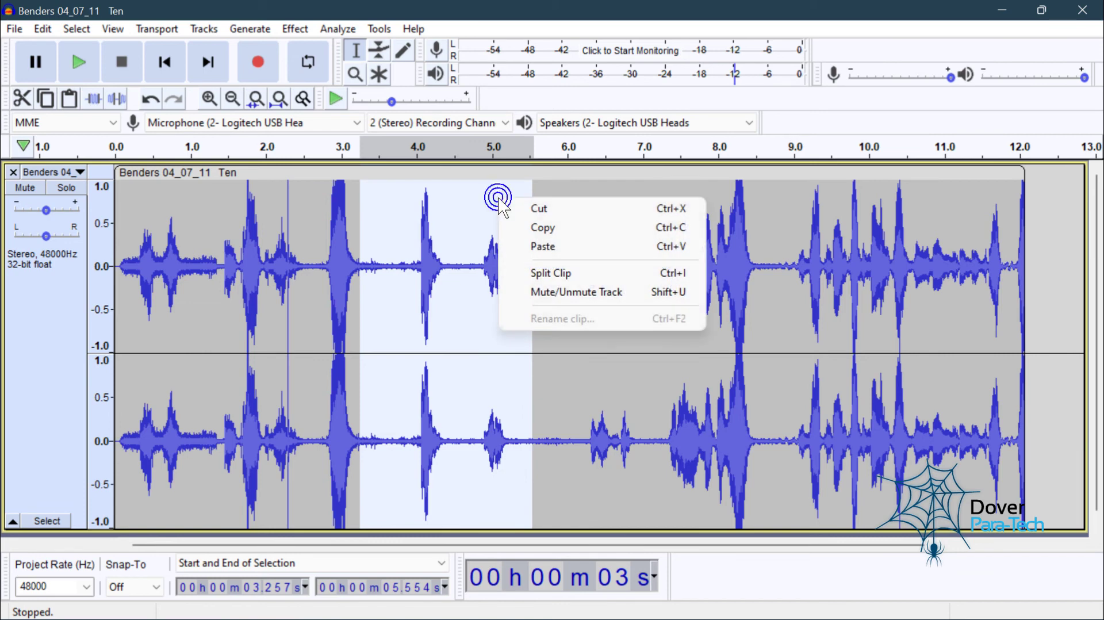
left_click(717, 189)
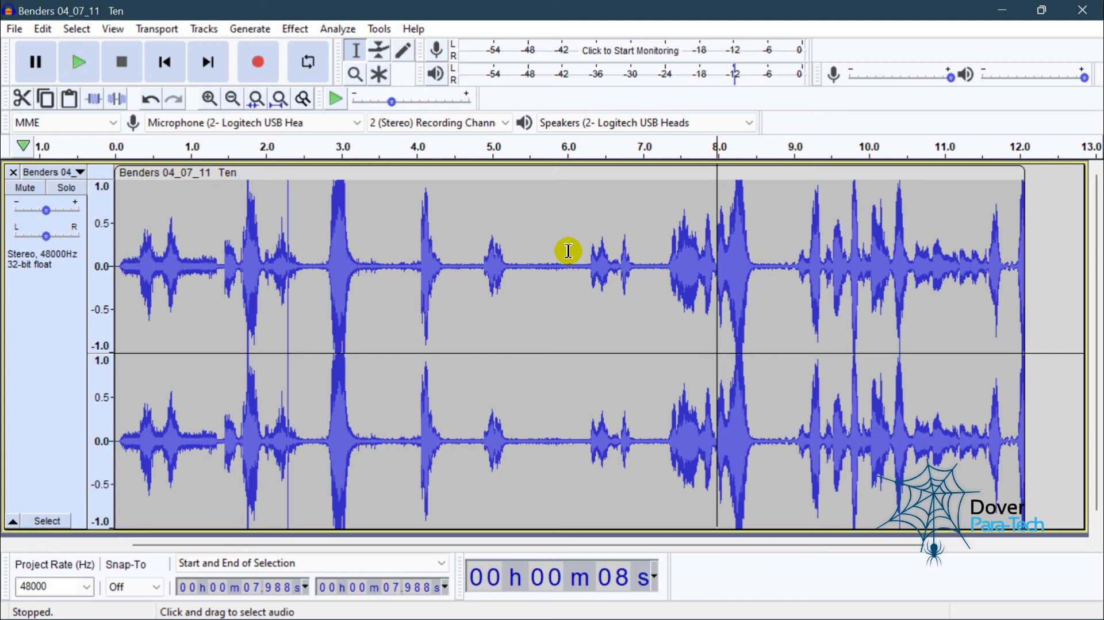
left_click(1083, 10)
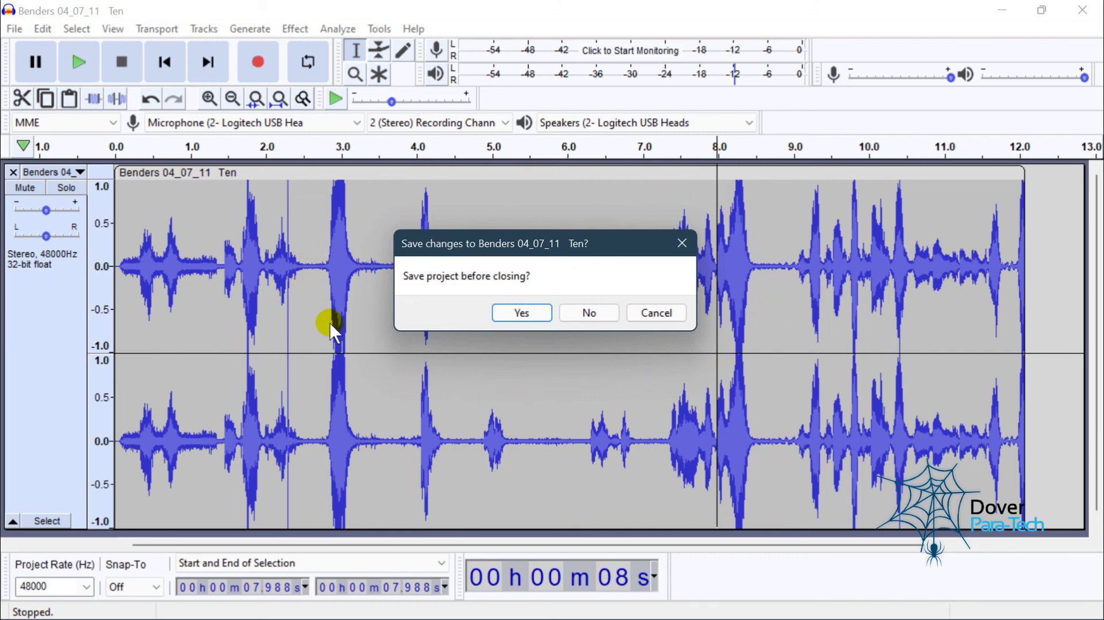
left_click(600, 313)
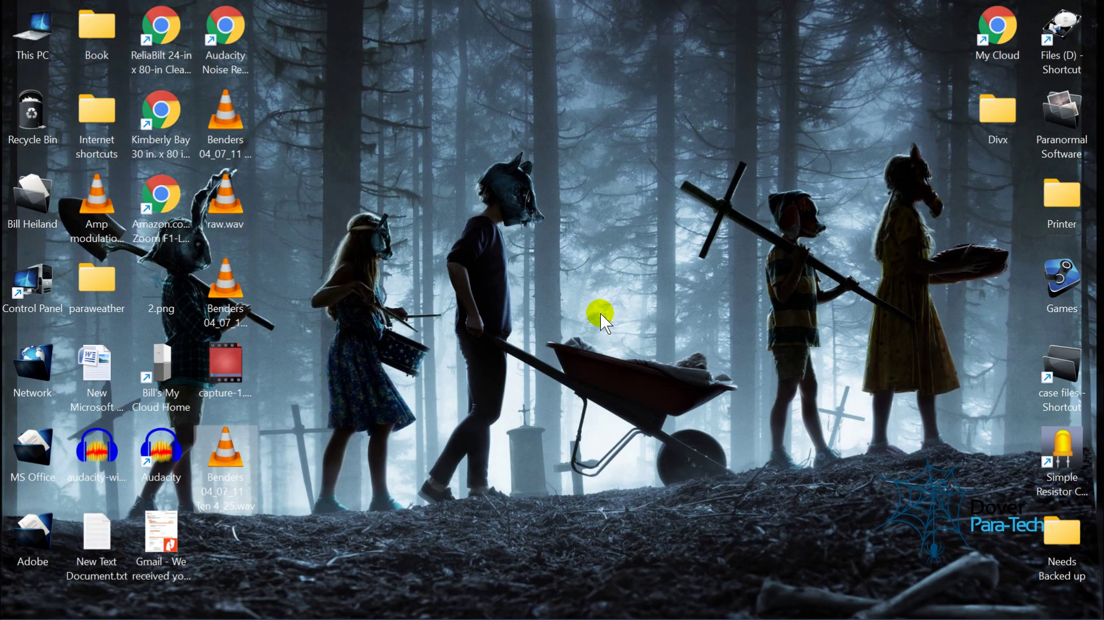
mouse_move(483, 610)
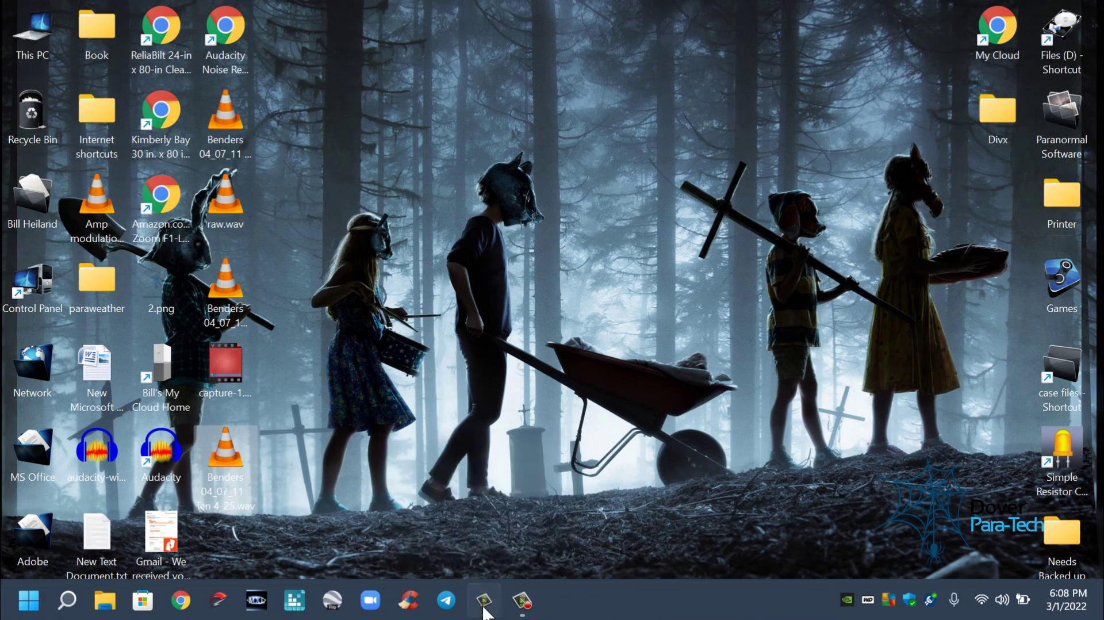
left_click(483, 601)
left_click(483, 601)
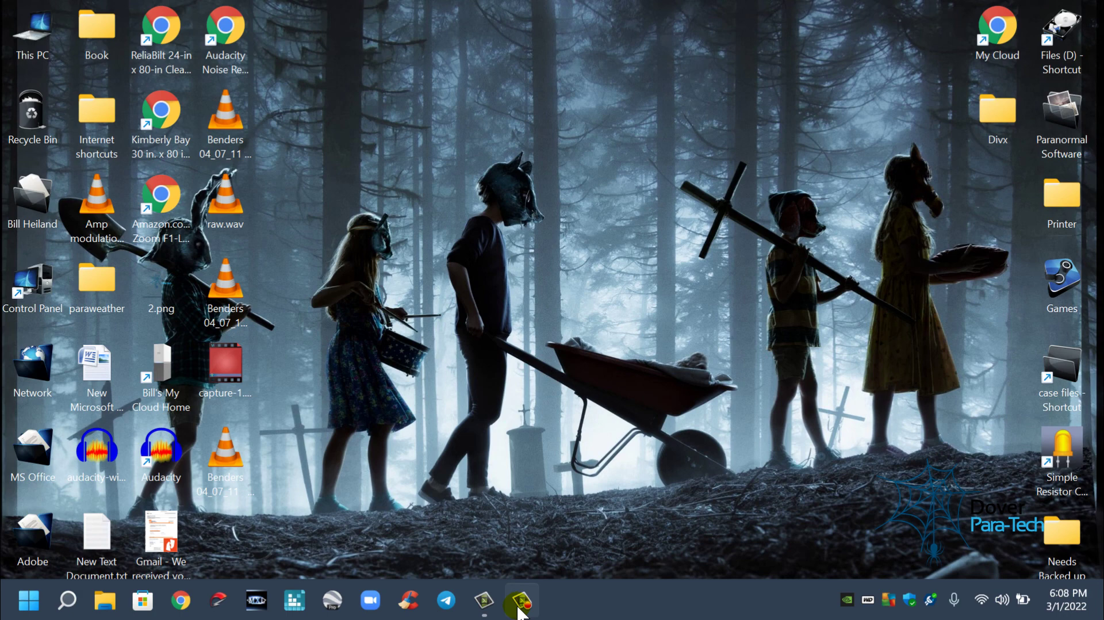
mouse_move(518, 607)
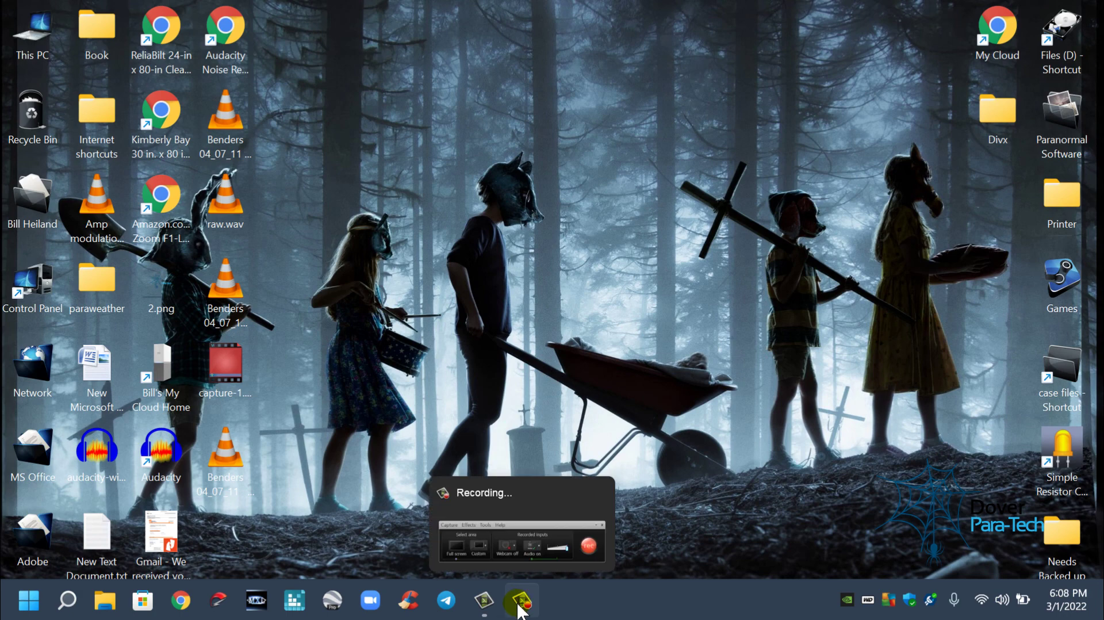